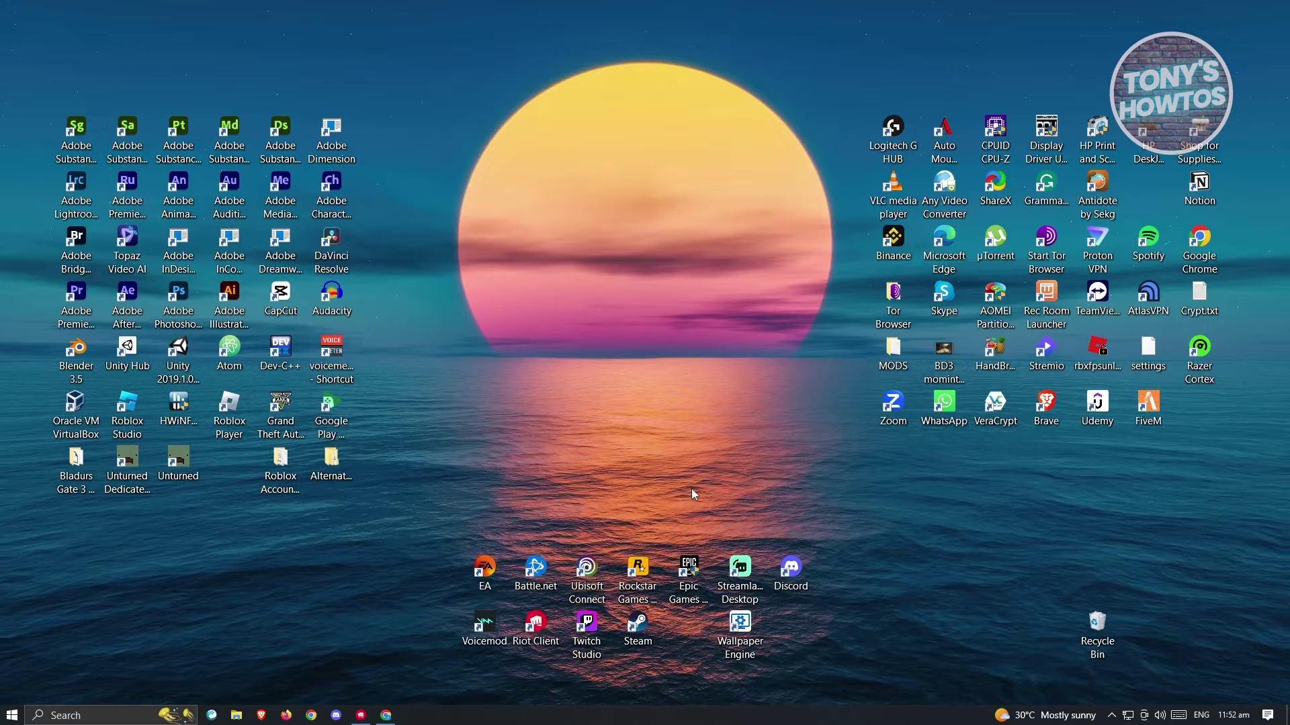
# Open Task Manager from a 'task' search and position its full-details window.
pyautogui.click(97, 718)
pyautogui.write('tas')
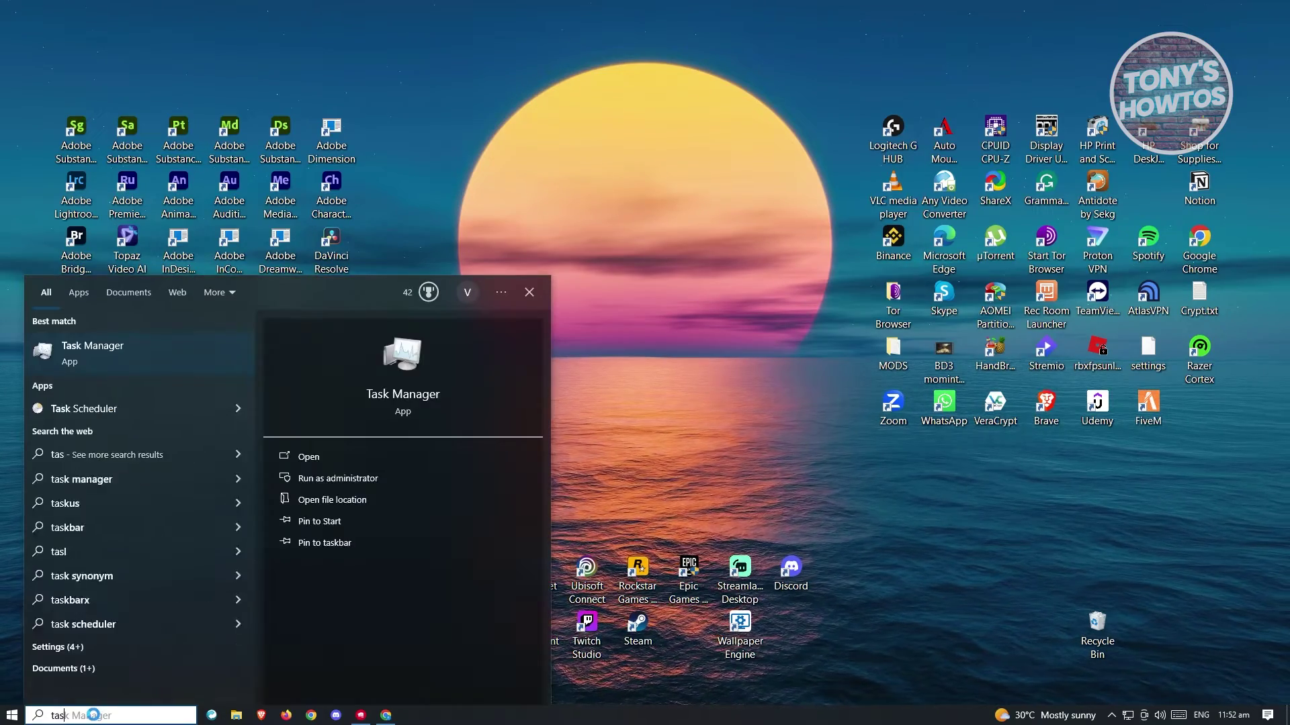
pyautogui.write('k')
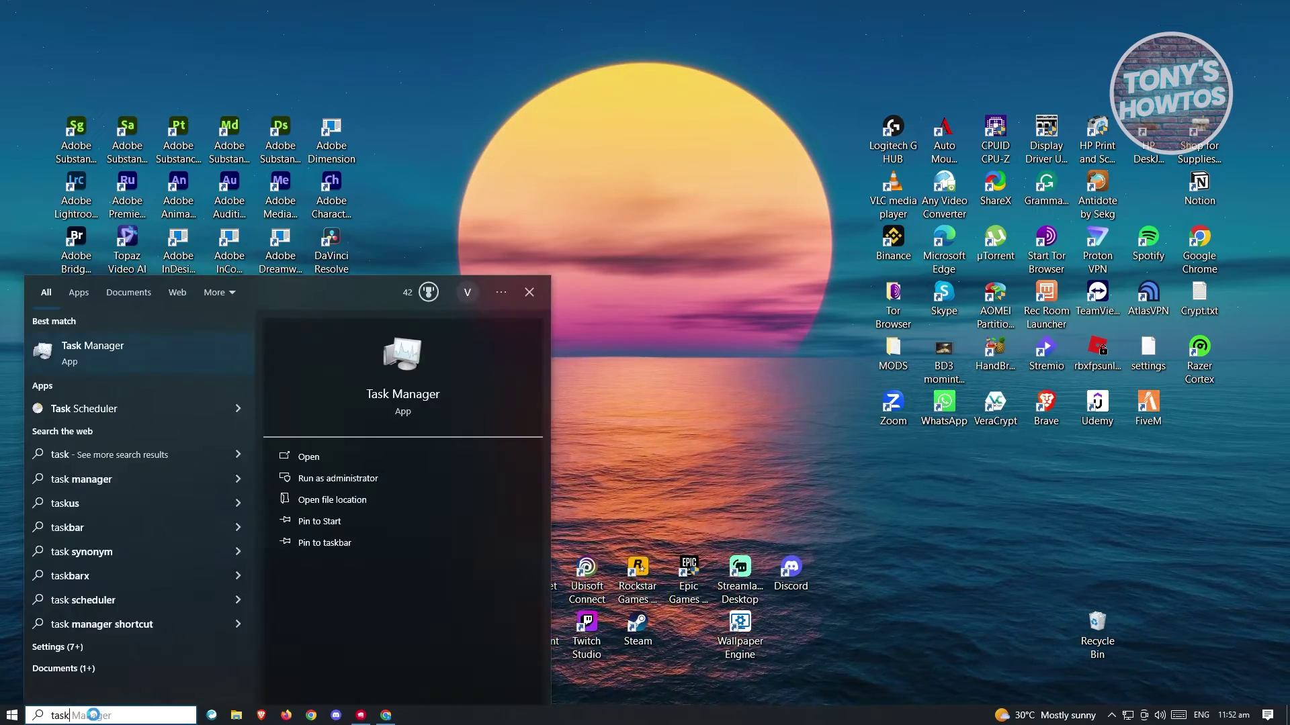
pyautogui.click(142, 343)
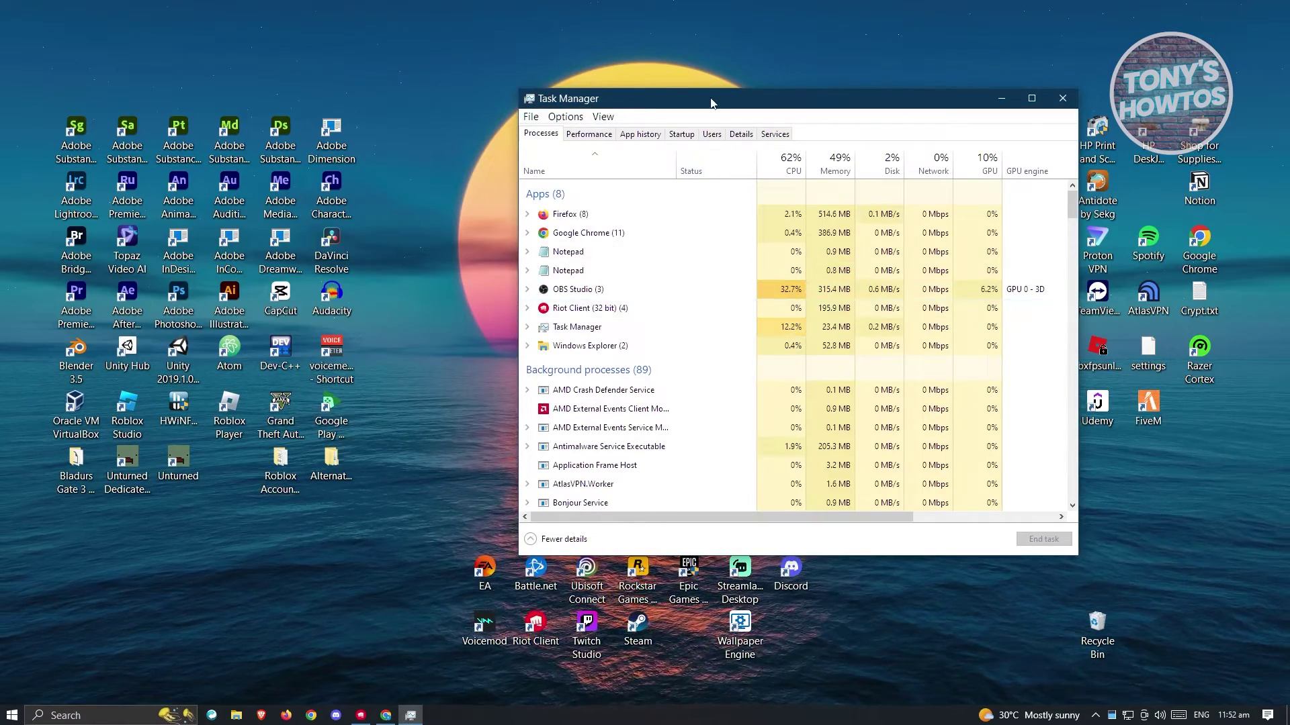
pyautogui.moveTo(713, 103); pyautogui.dragTo(625, 78)
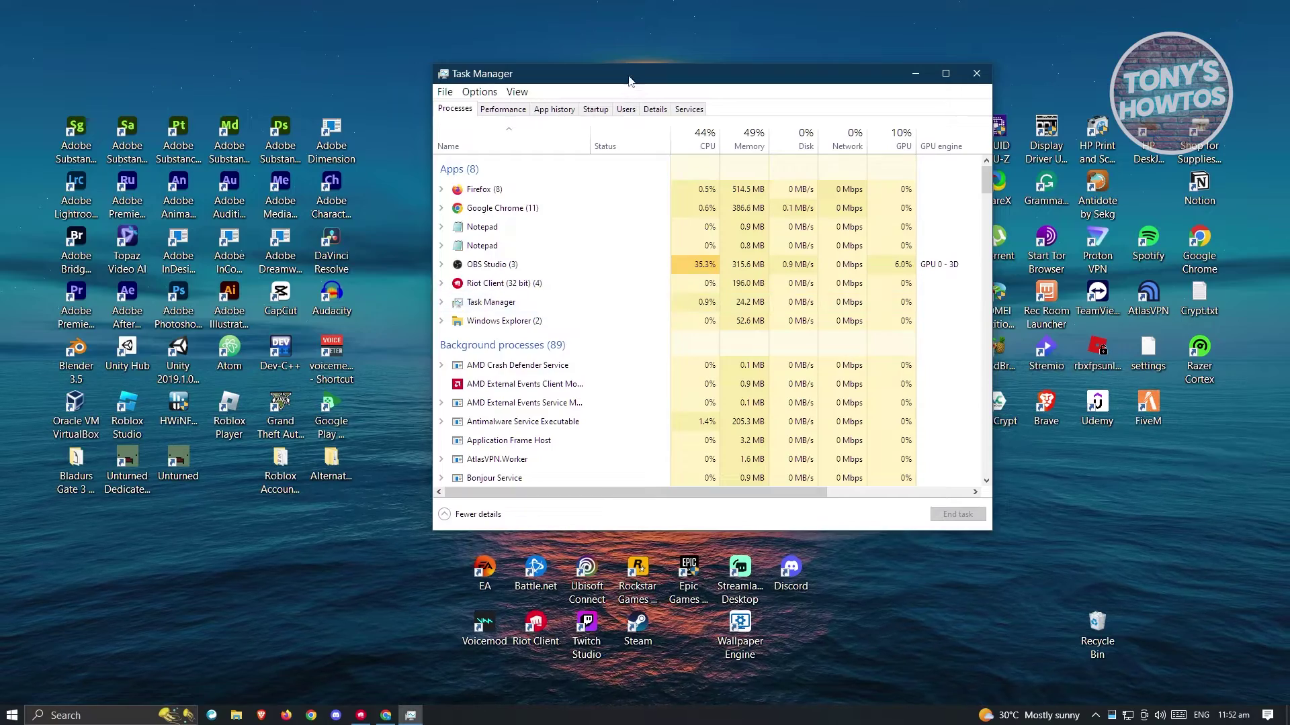
pyautogui.moveTo(629, 79); pyautogui.dragTo(539, 84)
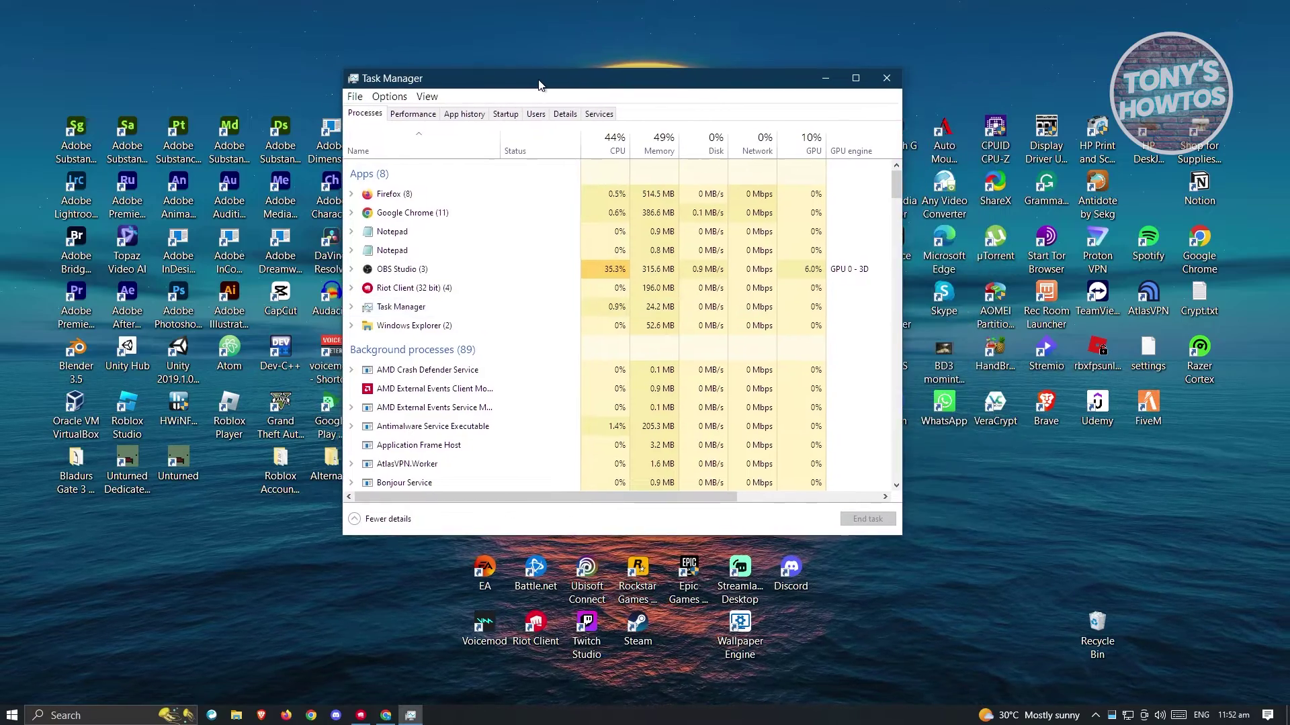
pyautogui.click(356, 519)
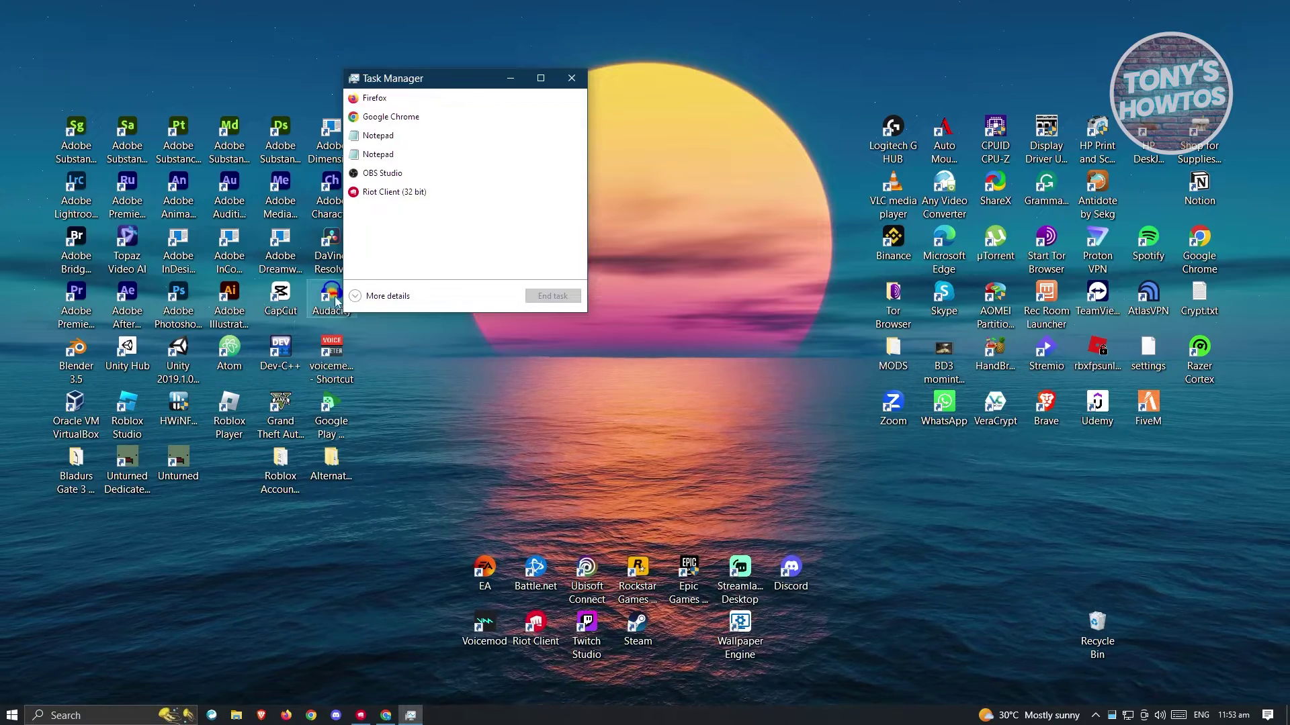
pyautogui.click(369, 297)
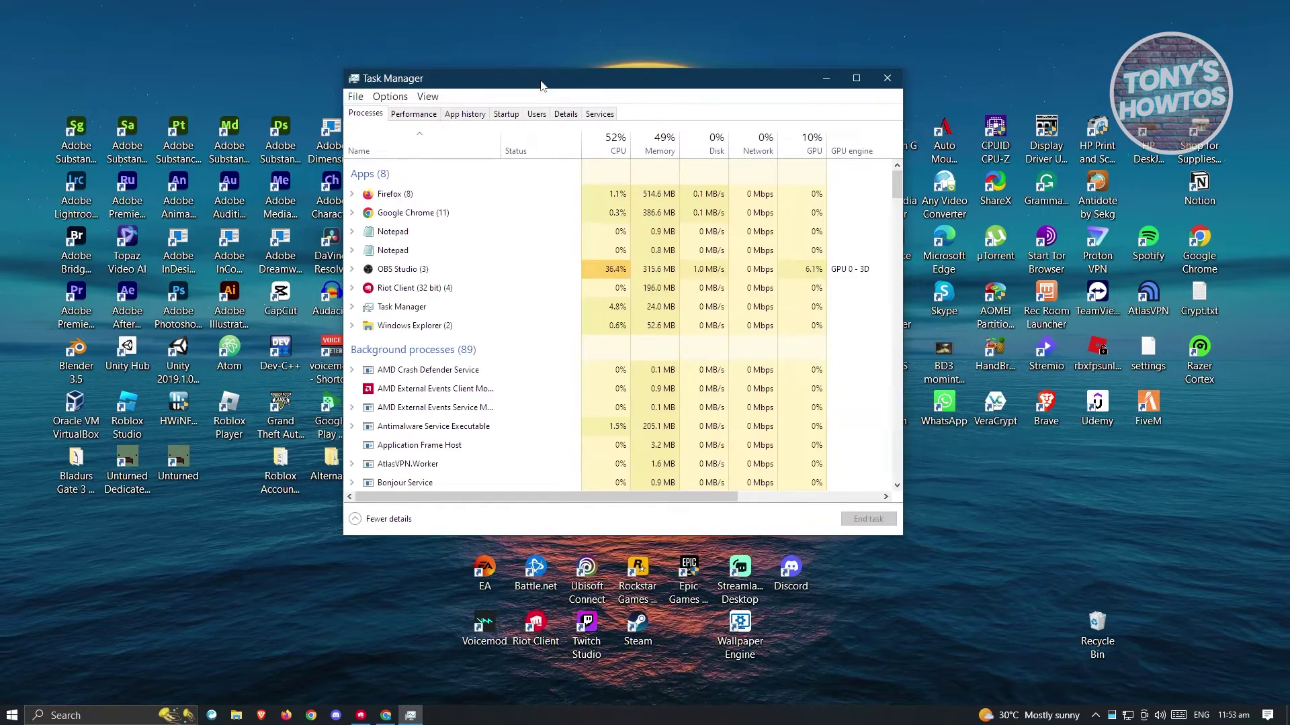
pyautogui.moveTo(541, 81); pyautogui.dragTo(533, 81)
# End the Riot Client task, then scroll down and select Vanguard user-mode service.
pyautogui.click(418, 292)
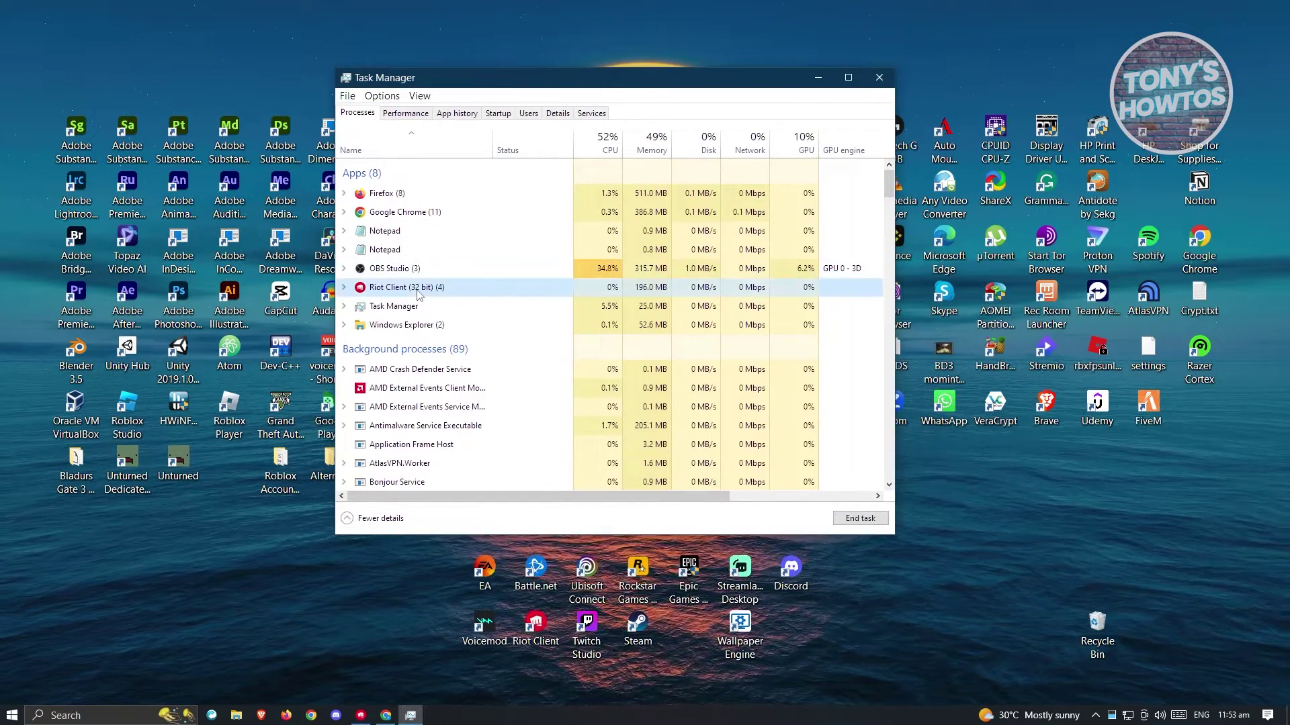
pyautogui.click(851, 521)
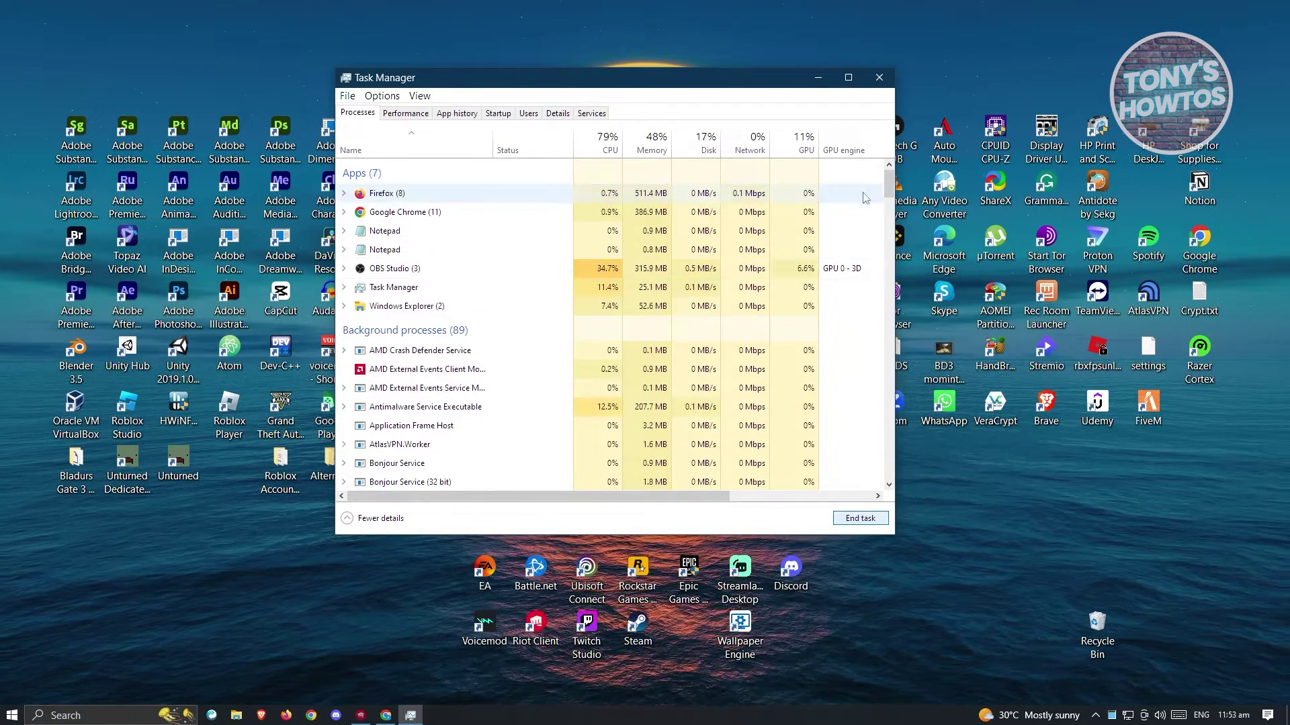
pyautogui.scroll(-10, 891, 187)
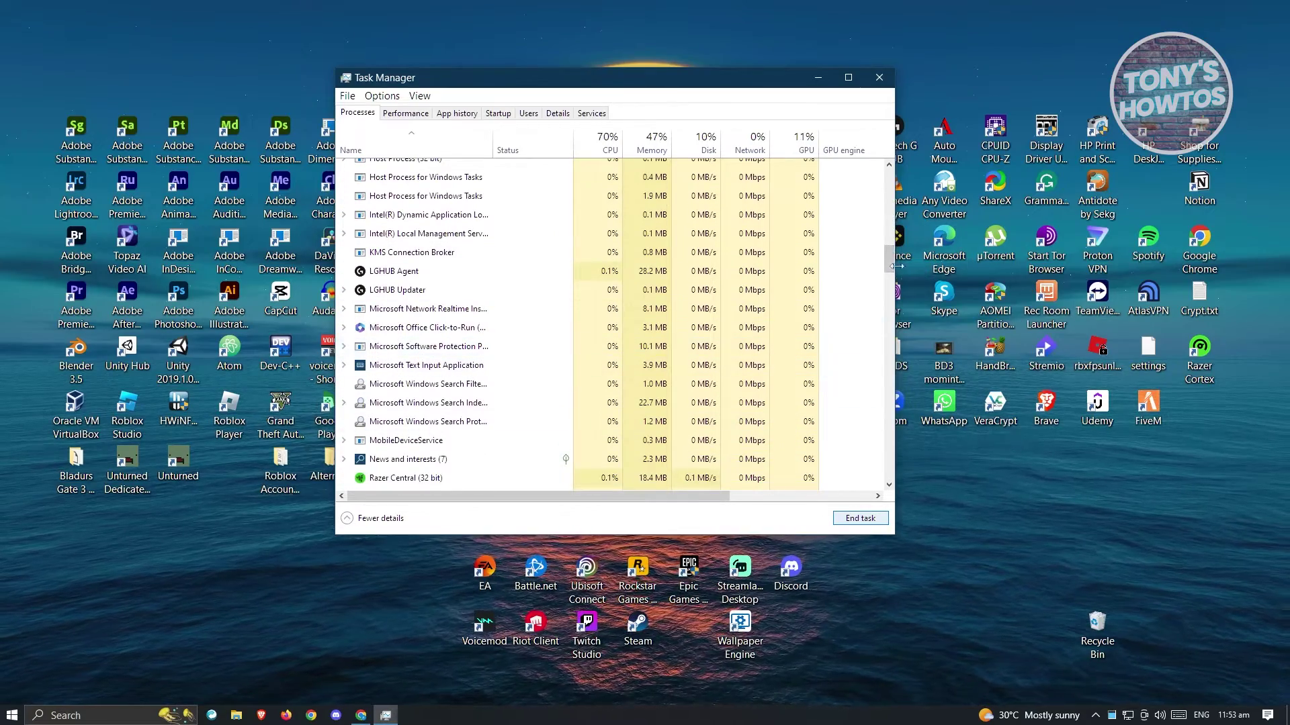
pyautogui.scroll(-7, 892, 268)
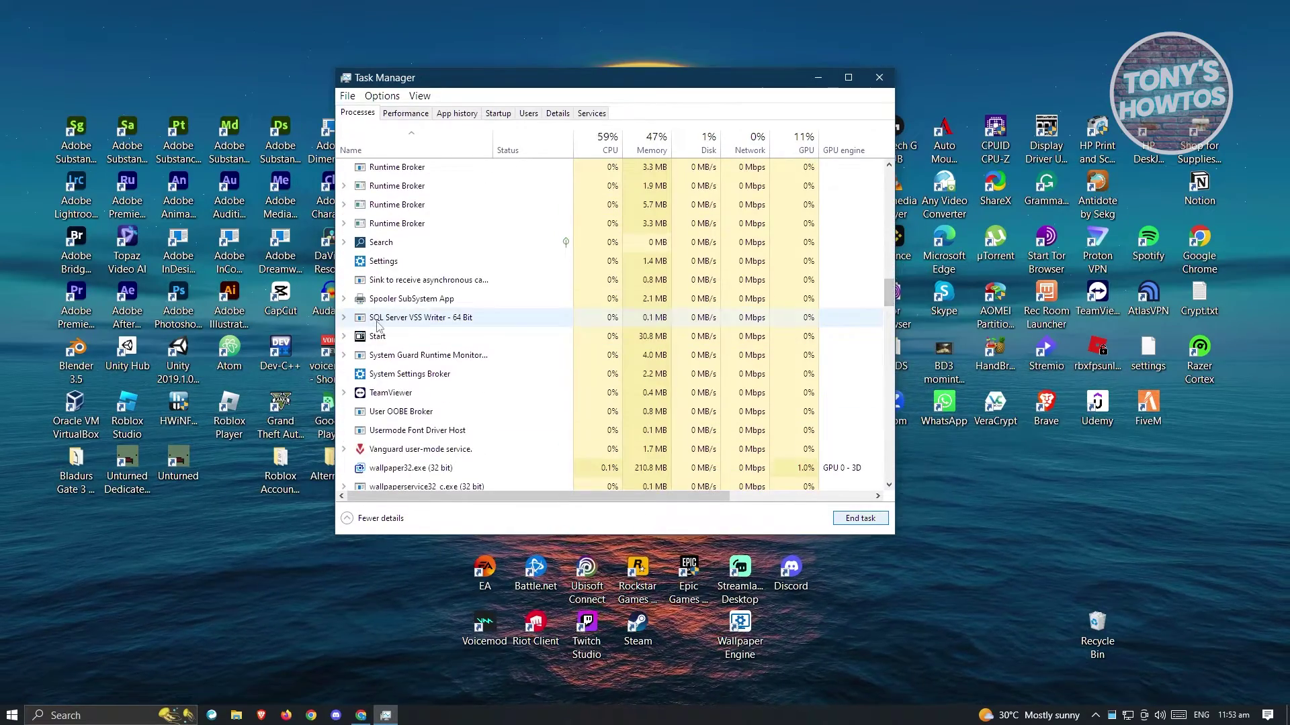
pyautogui.click(645, 317)
pyautogui.click(706, 449)
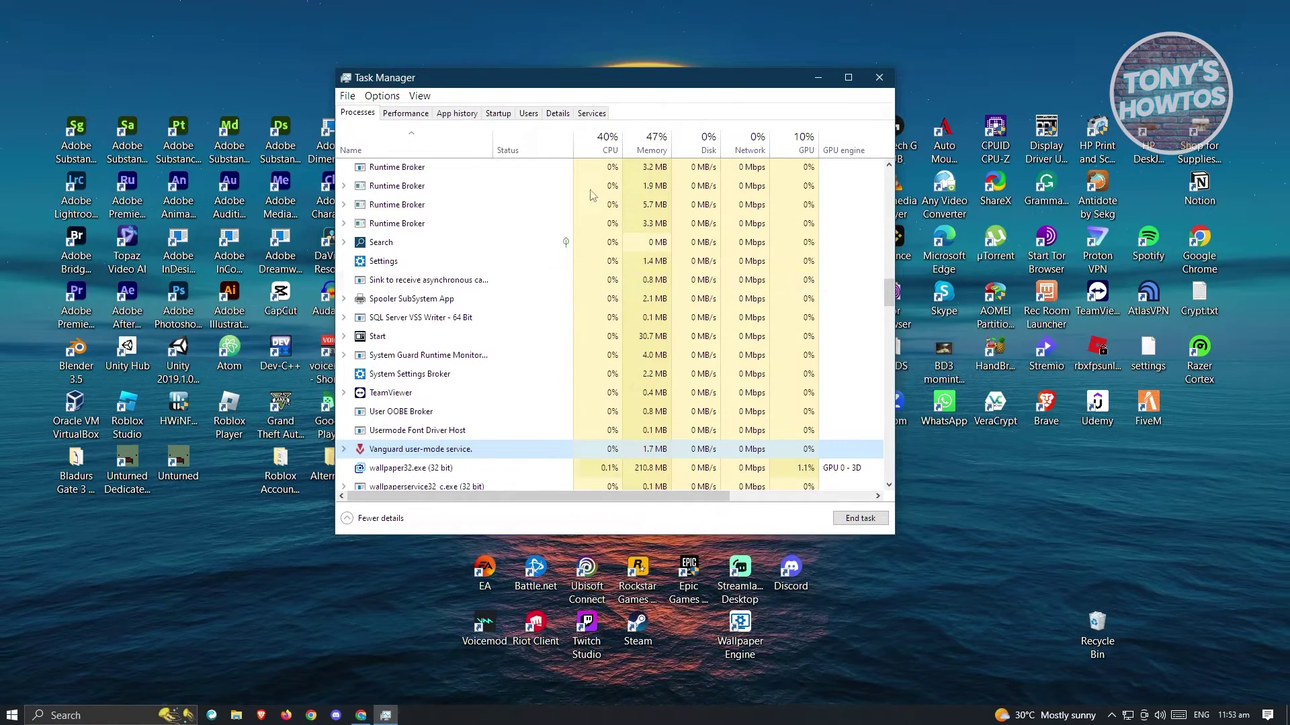
pyautogui.click(12, 714)
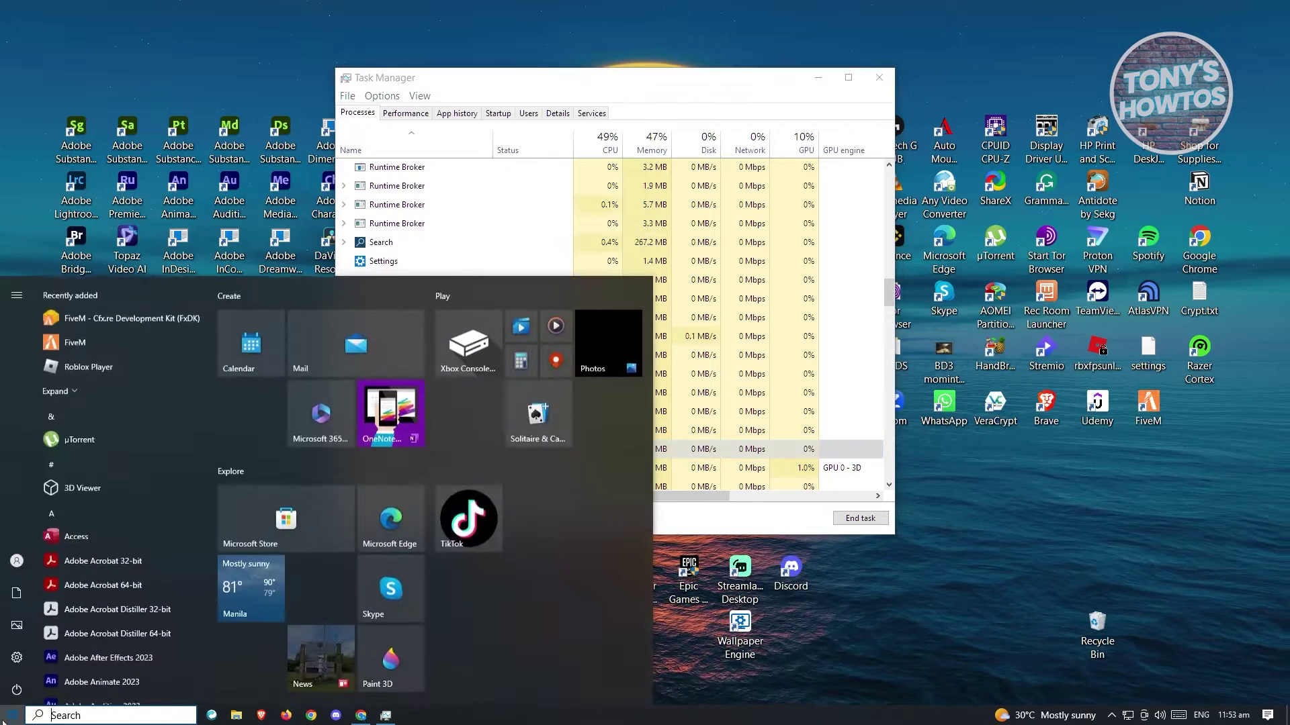
# Check the Start menu's Power options for Restart, then close Task Manager.
pyautogui.moveTo(16, 668)
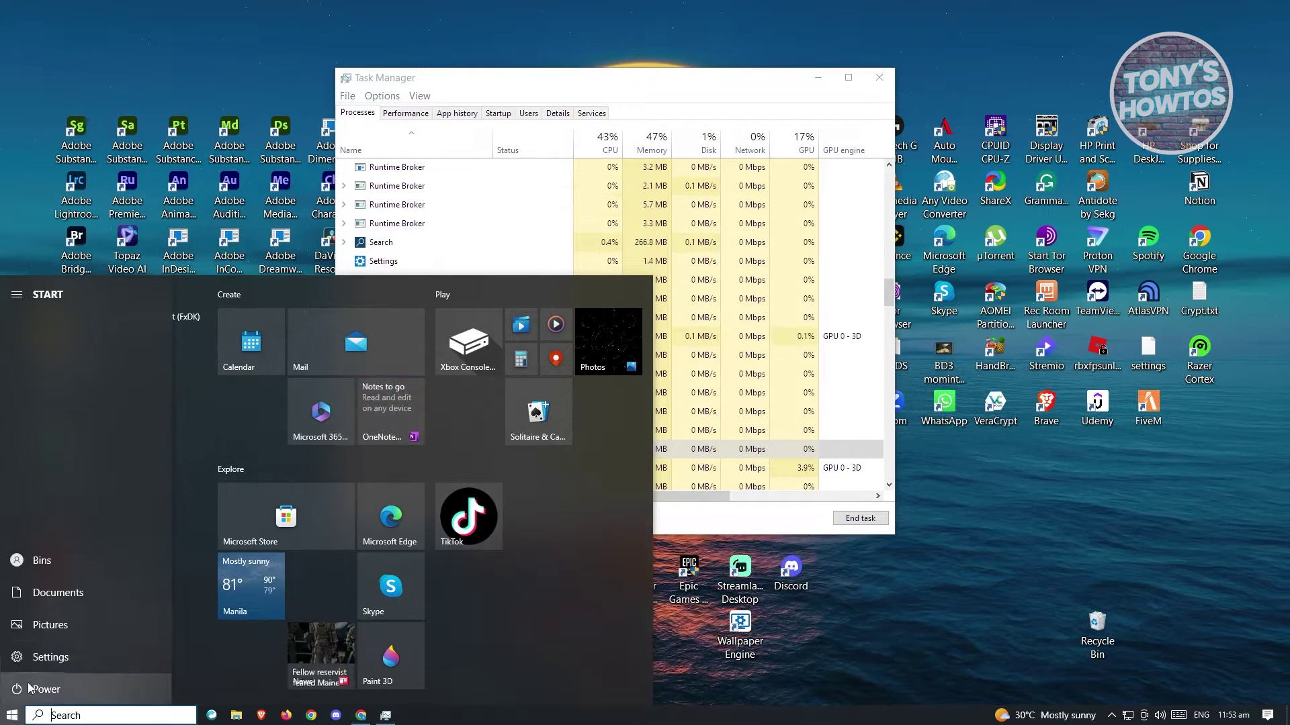
pyautogui.click(30, 689)
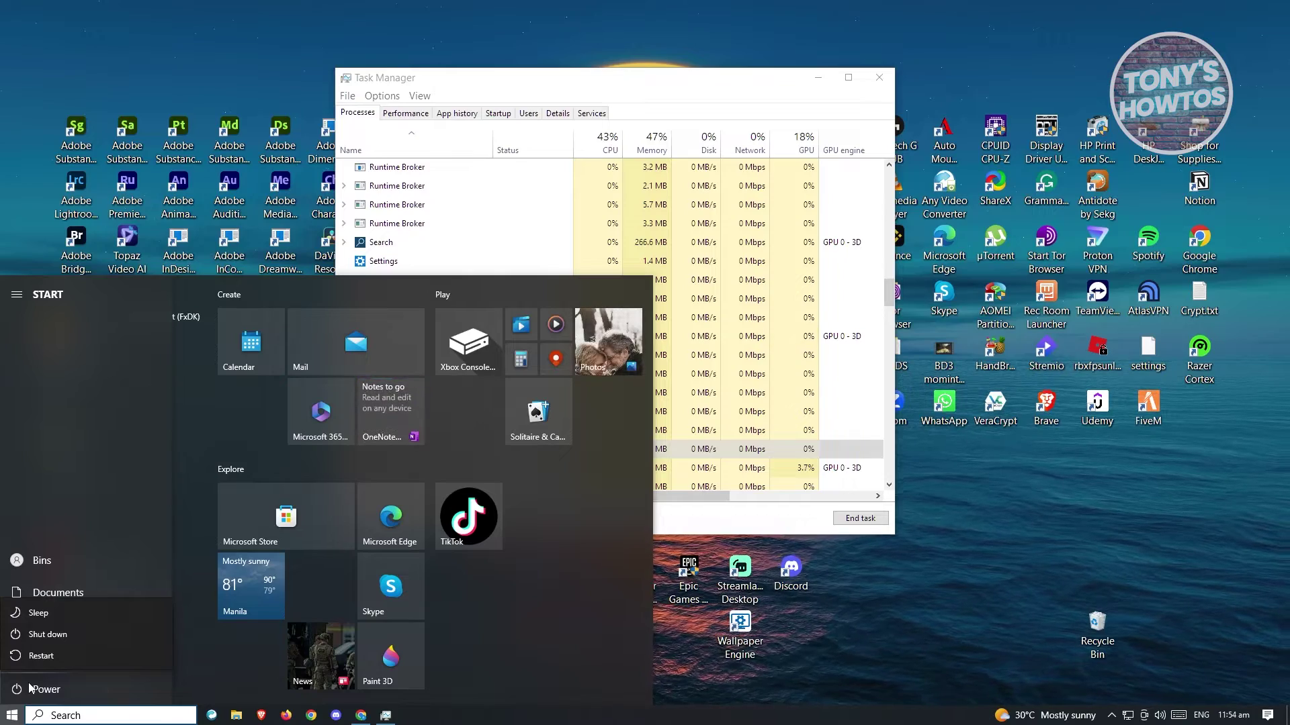
pyautogui.click(878, 78)
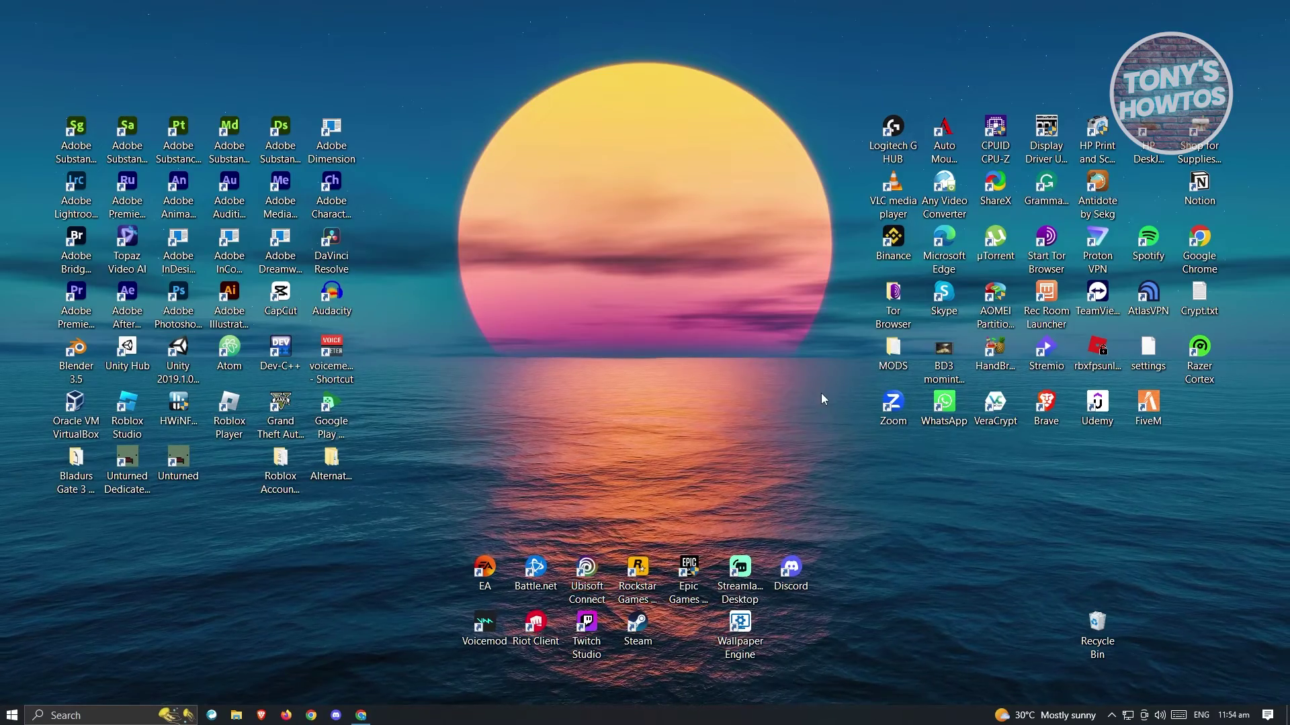
# Open Device Manager via a 'device' search and expand Display adapters to show the AMD Radeon RX 5700 XT.
pyautogui.click(95, 713)
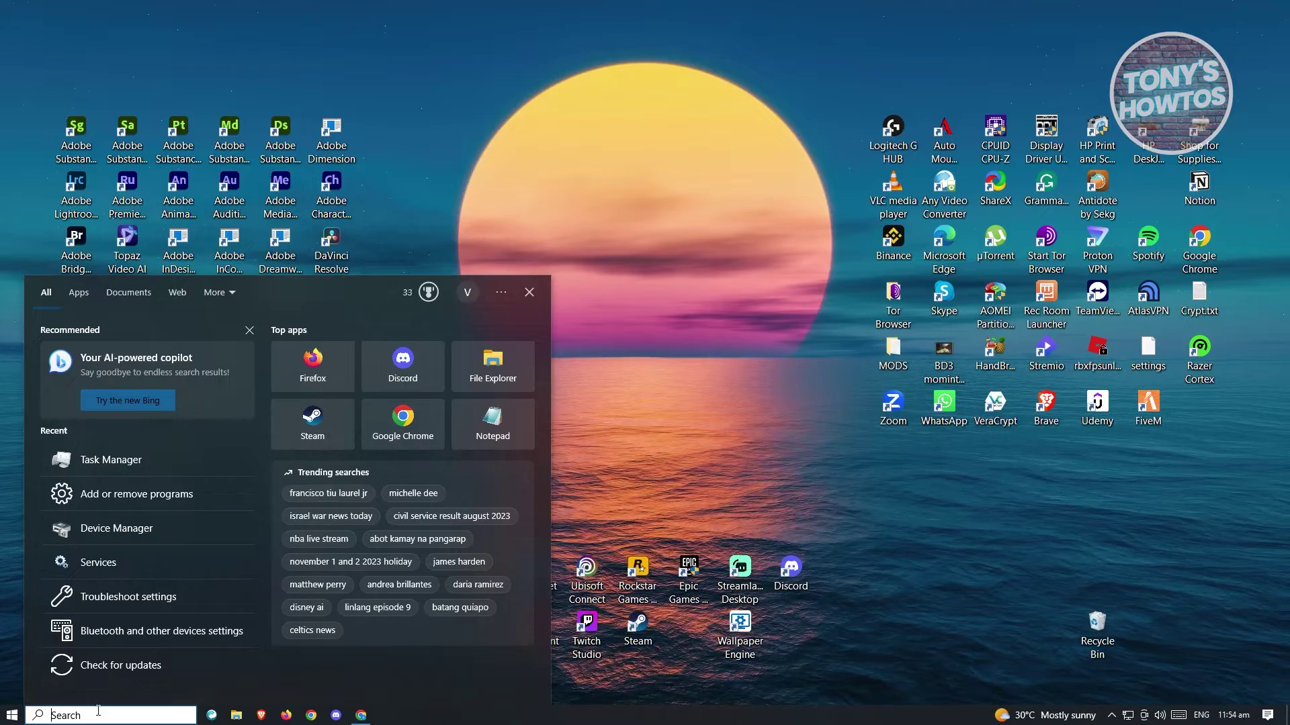
pyautogui.write('device')
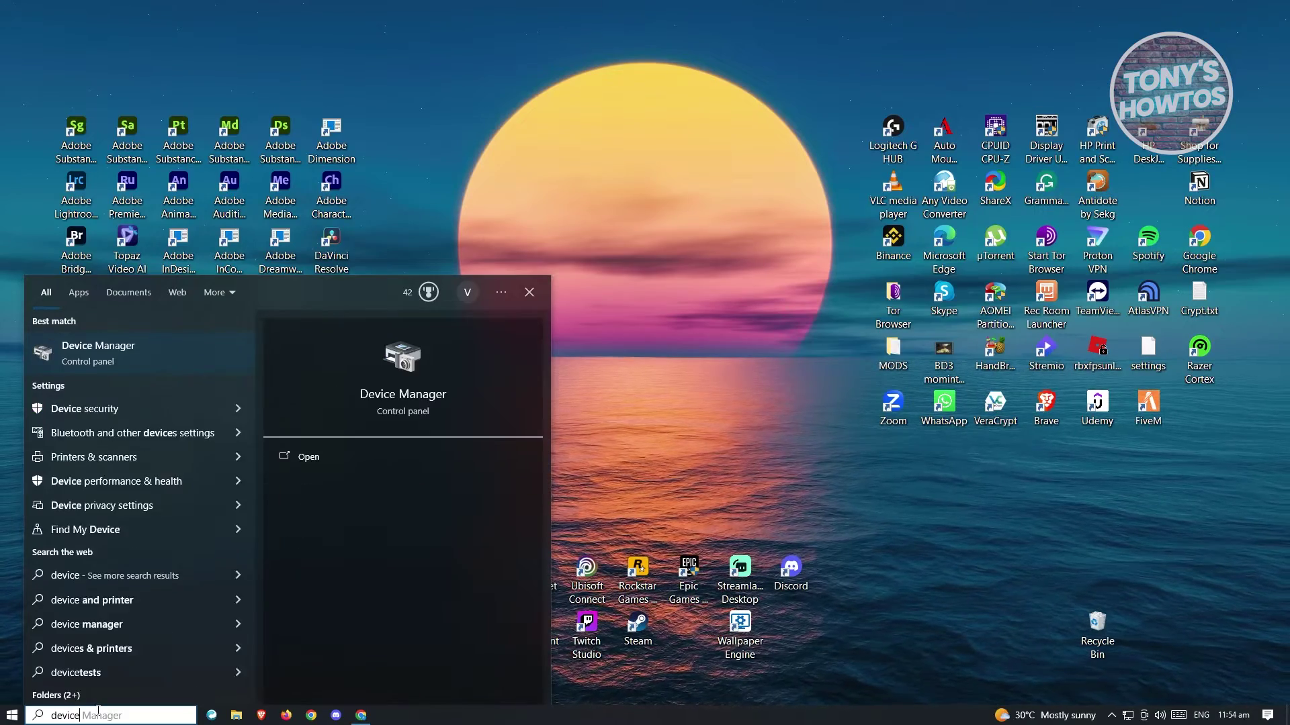
pyautogui.click(163, 353)
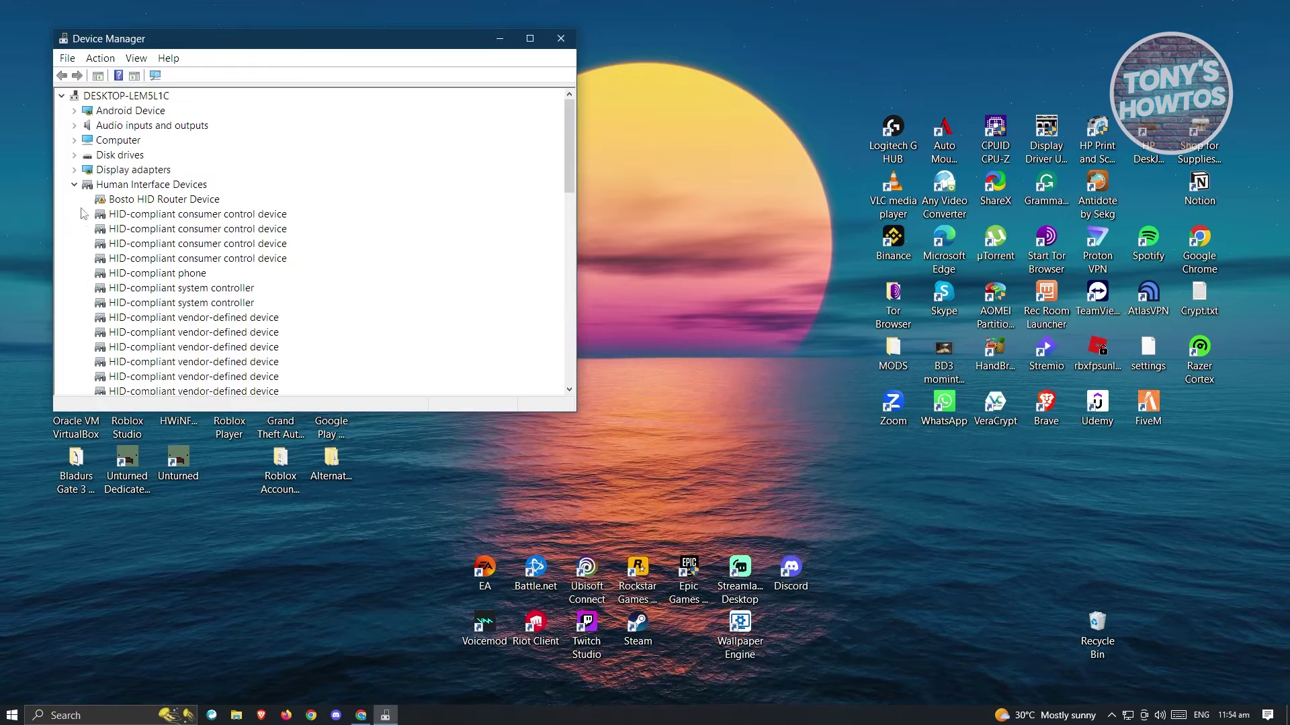
pyautogui.click(75, 170)
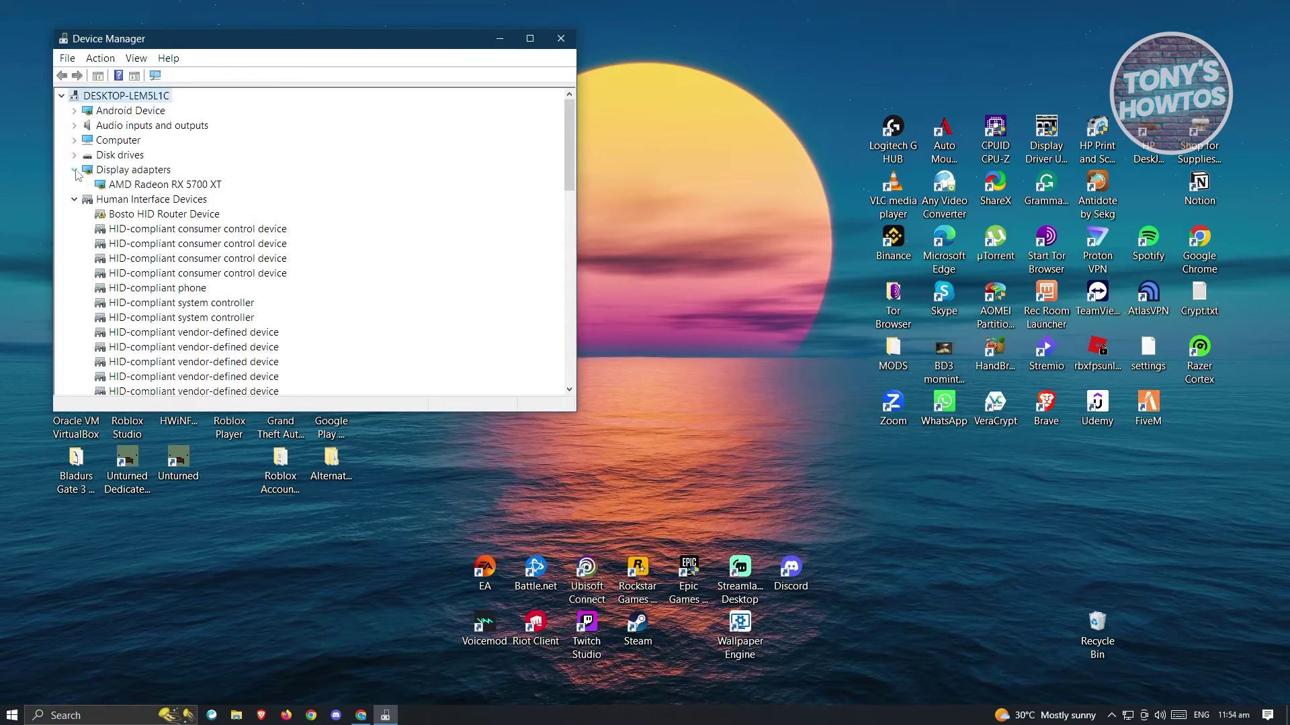
# Search automatically for an AMD Radeon RX 5700 XT driver, confirm it's current, and close Device Manager.
pyautogui.rightClick(145, 185)
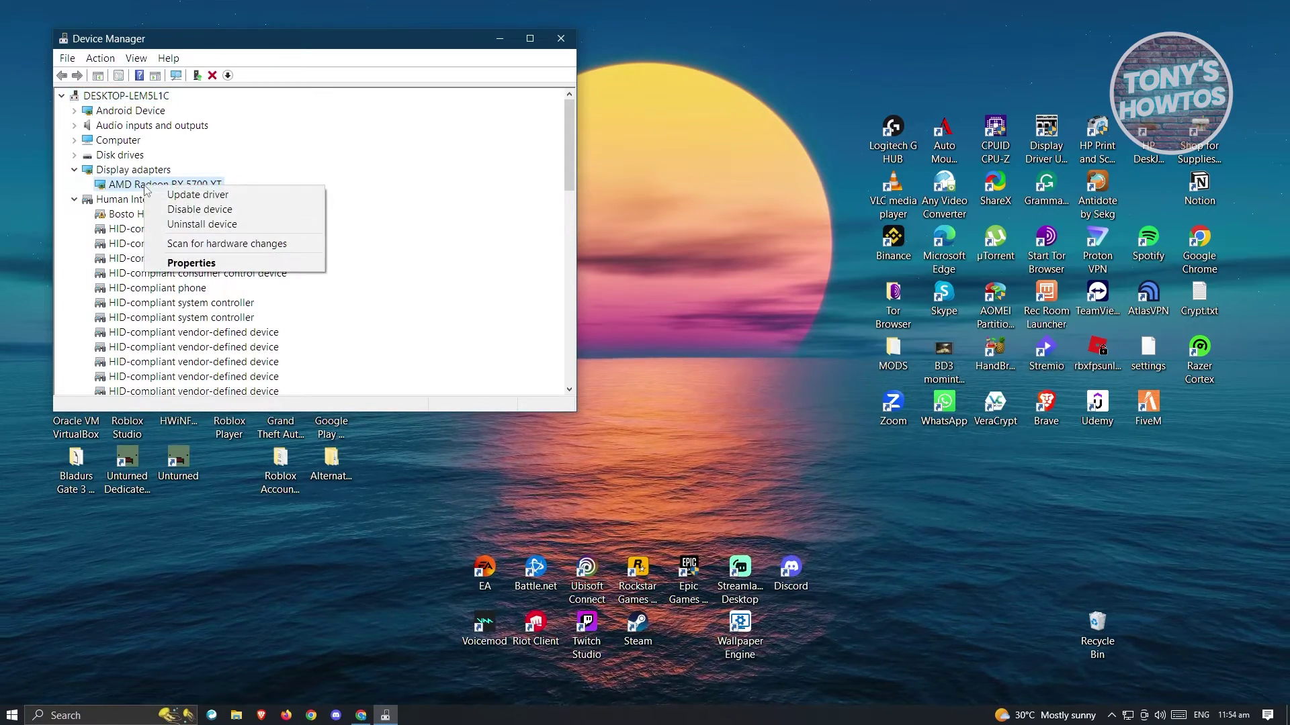
pyautogui.click(197, 195)
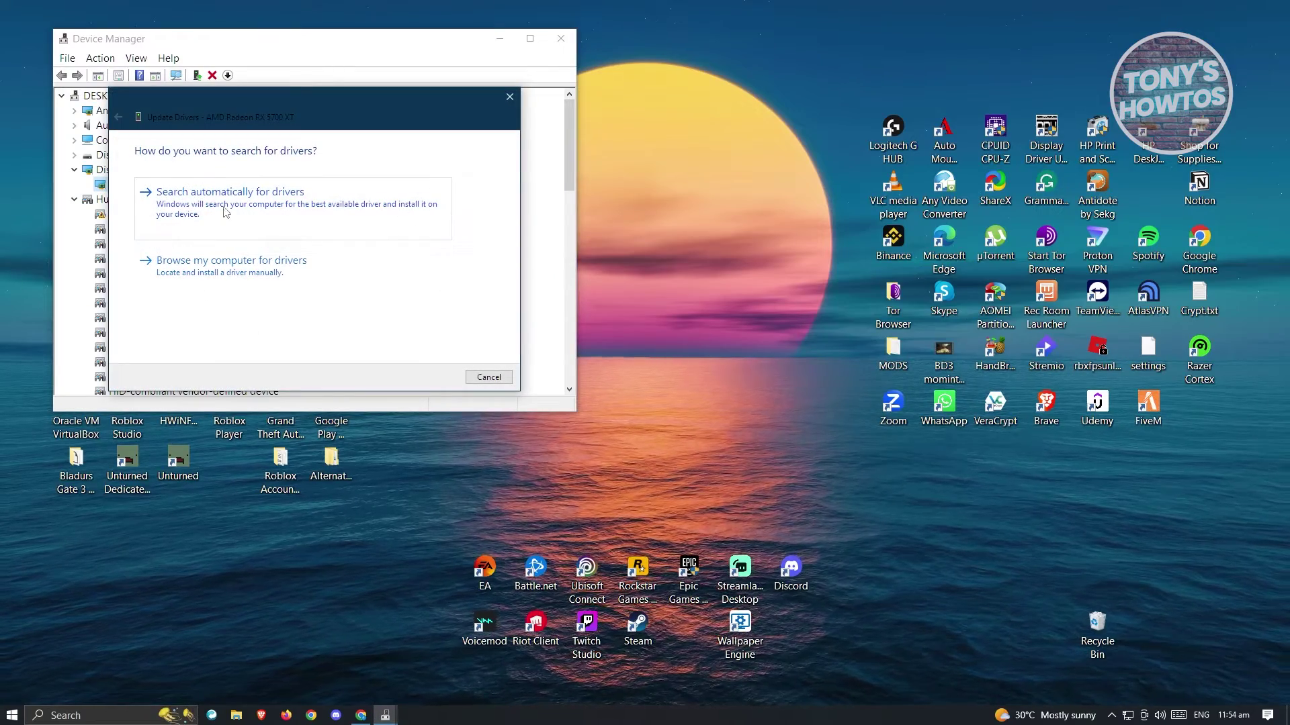
pyautogui.click(269, 219)
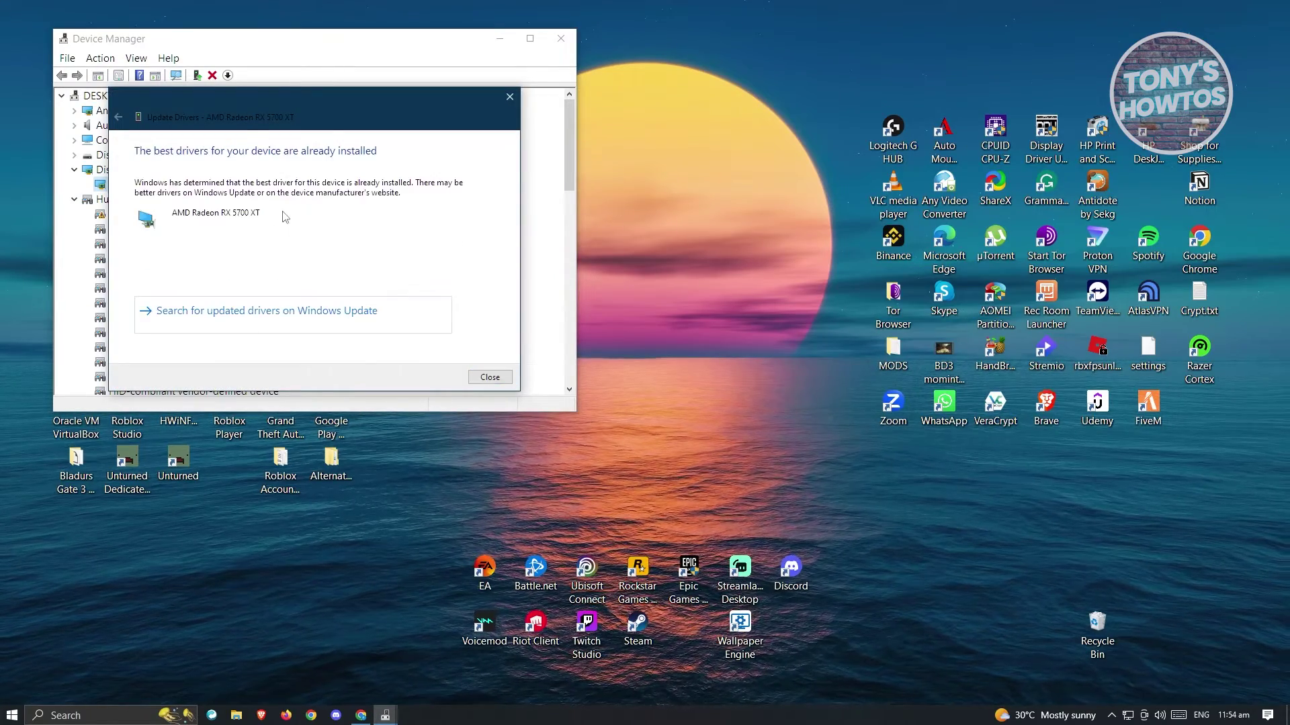
pyautogui.moveTo(377, 97); pyautogui.dragTo(596, 123)
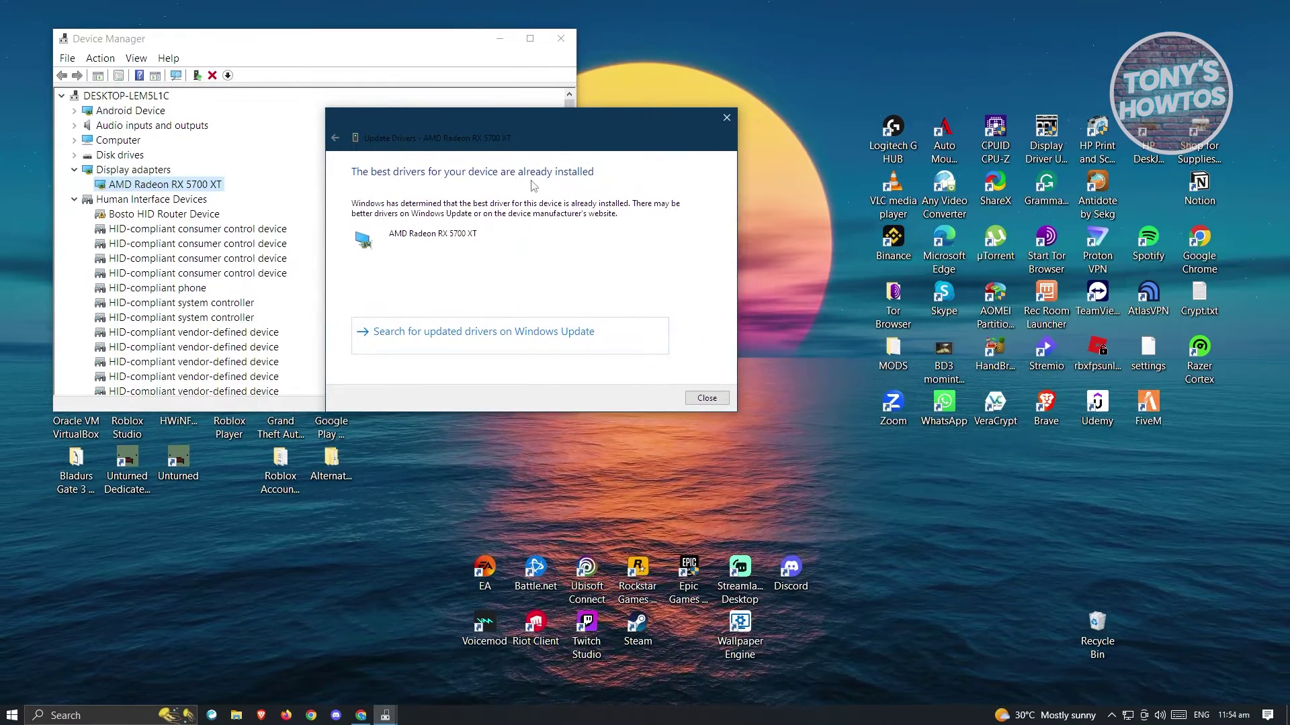
pyautogui.click(706, 399)
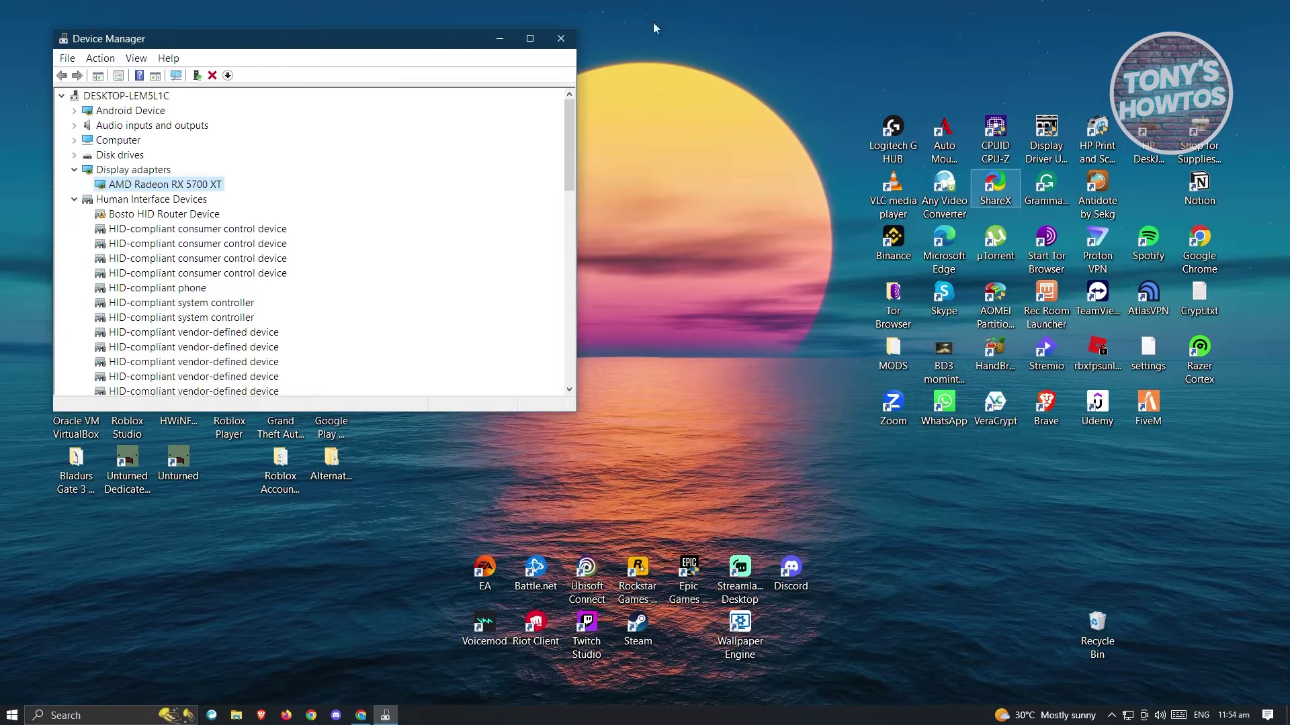
pyautogui.moveTo(428, 39); pyautogui.dragTo(591, 75)
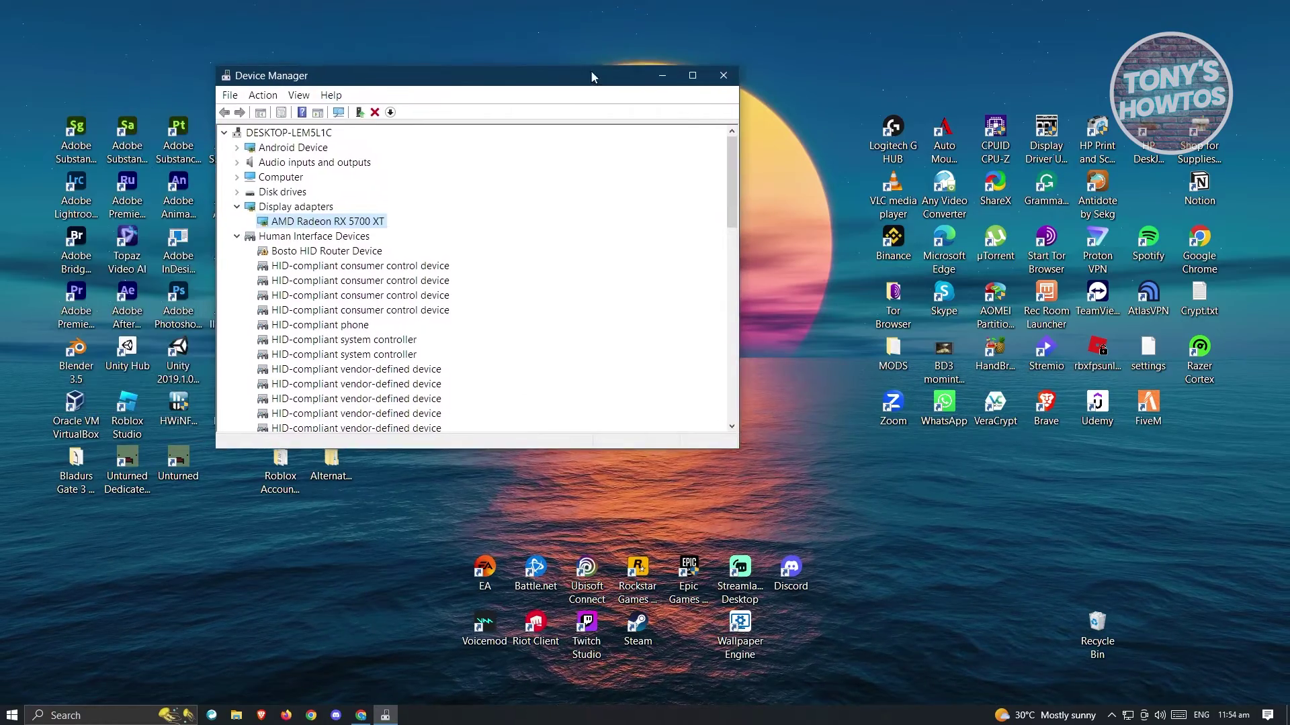
pyautogui.click(723, 75)
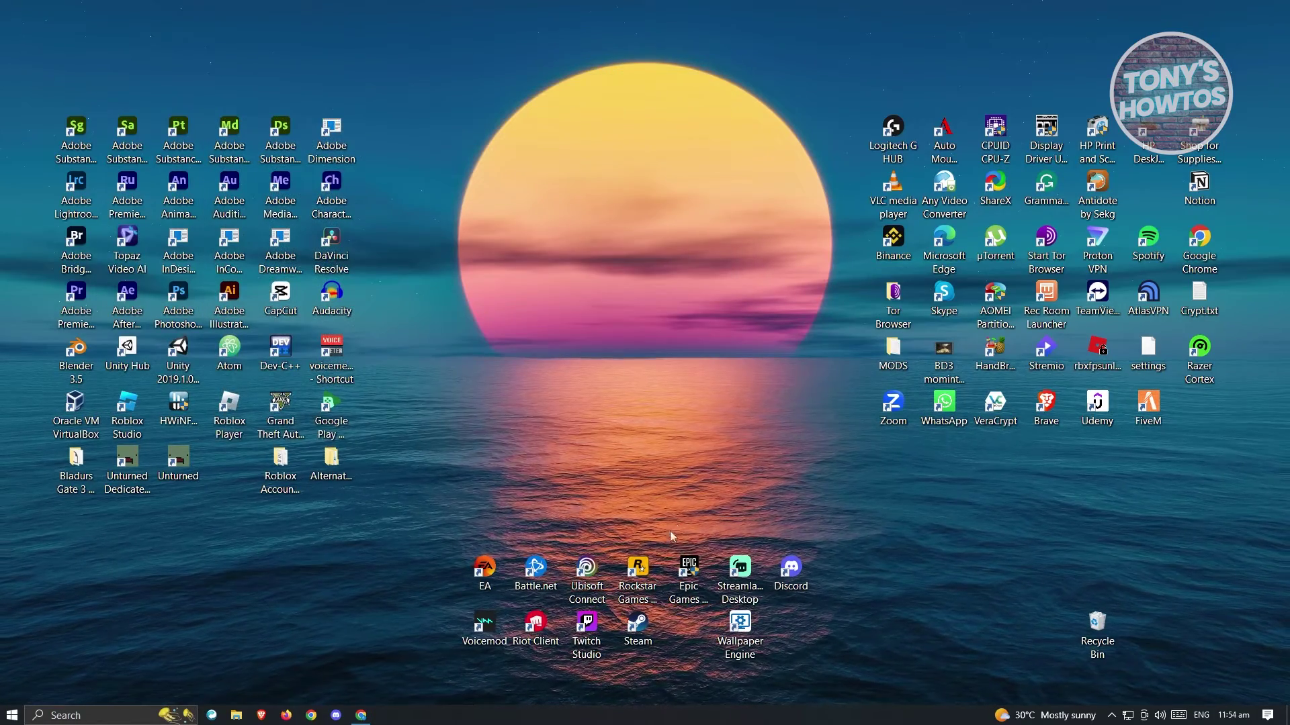
# Launch Riot Client and run Repair on VALORANT from the Settings page.
pyautogui.click(542, 630)
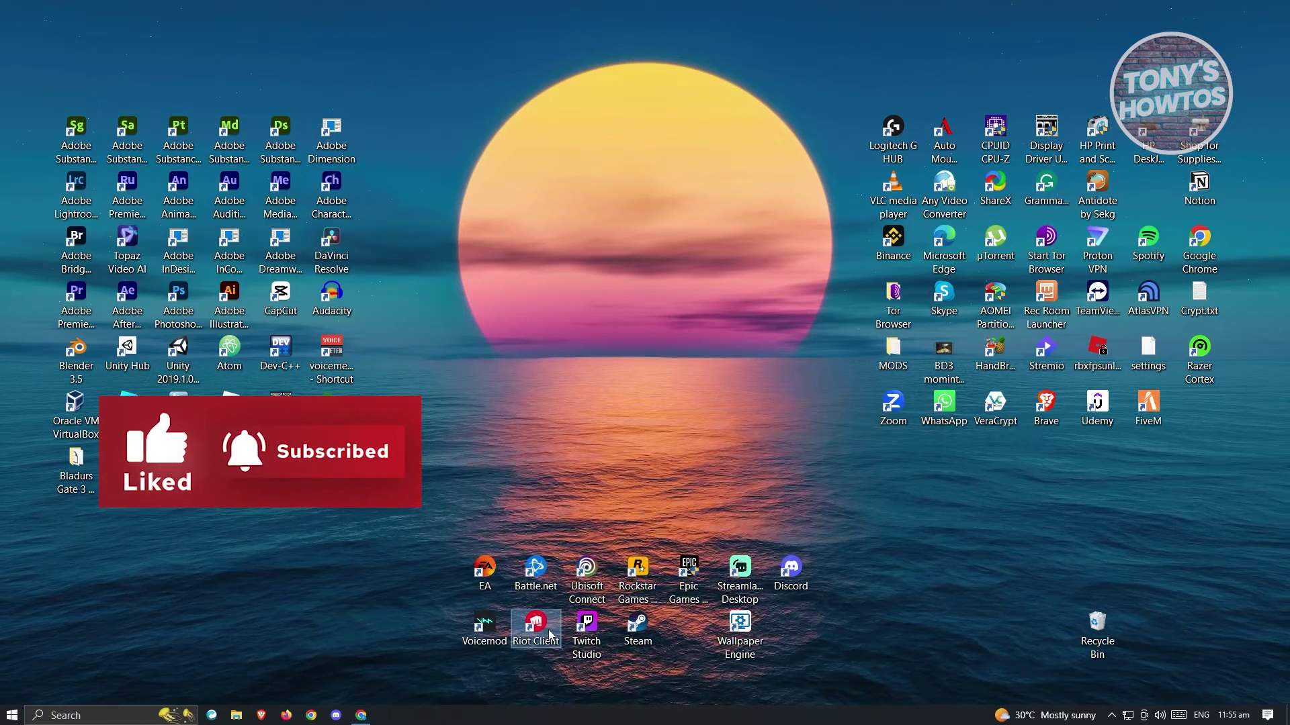
pyautogui.click(639, 321)
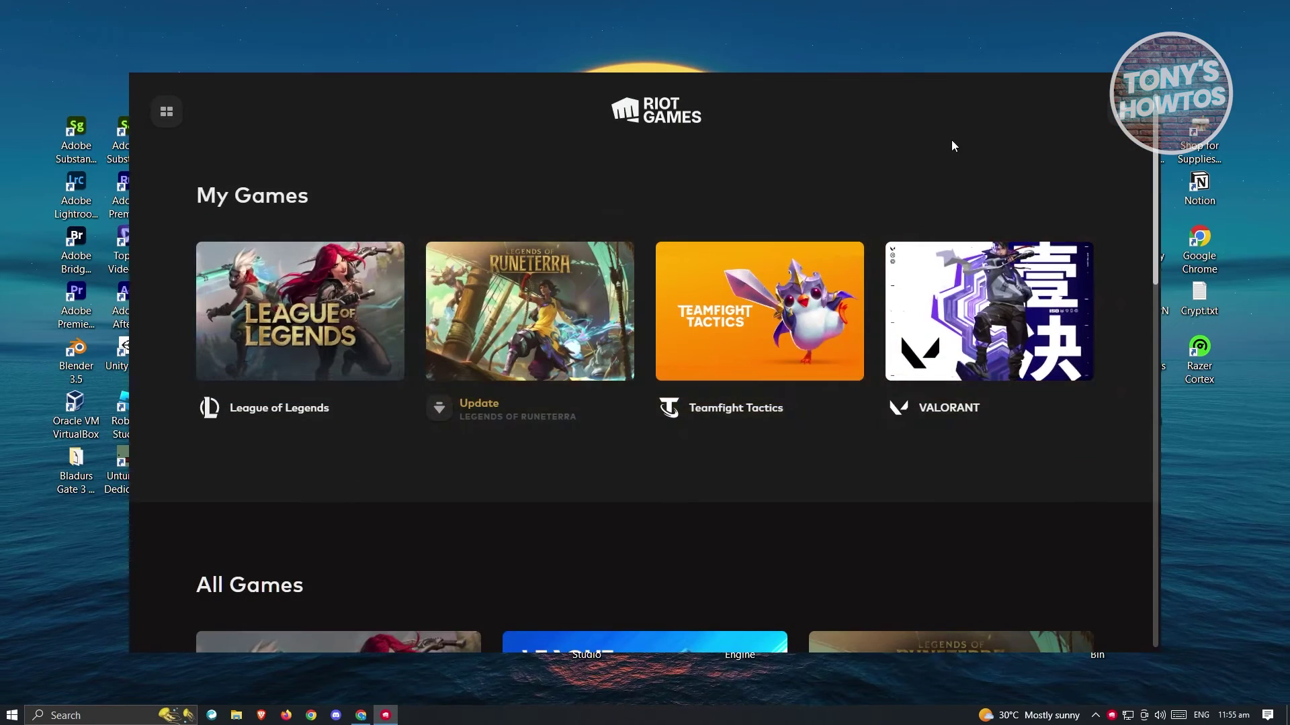
pyautogui.click(1130, 116)
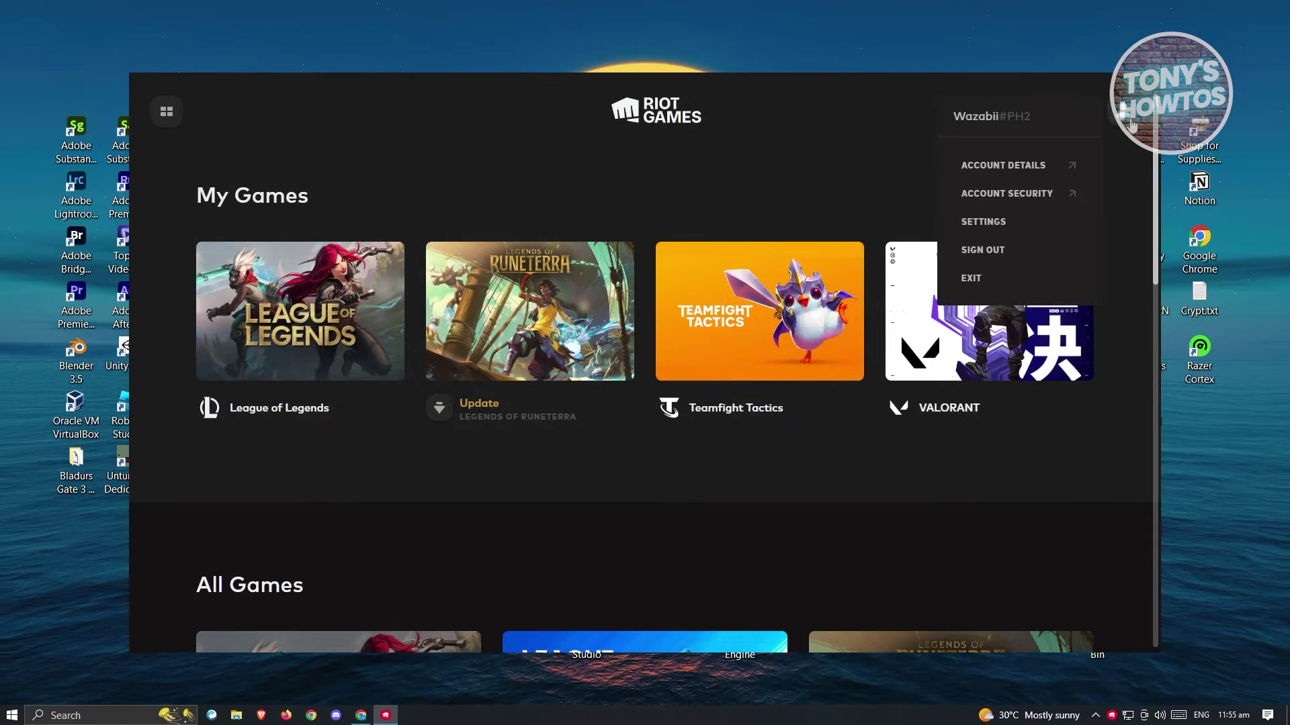
pyautogui.click(985, 222)
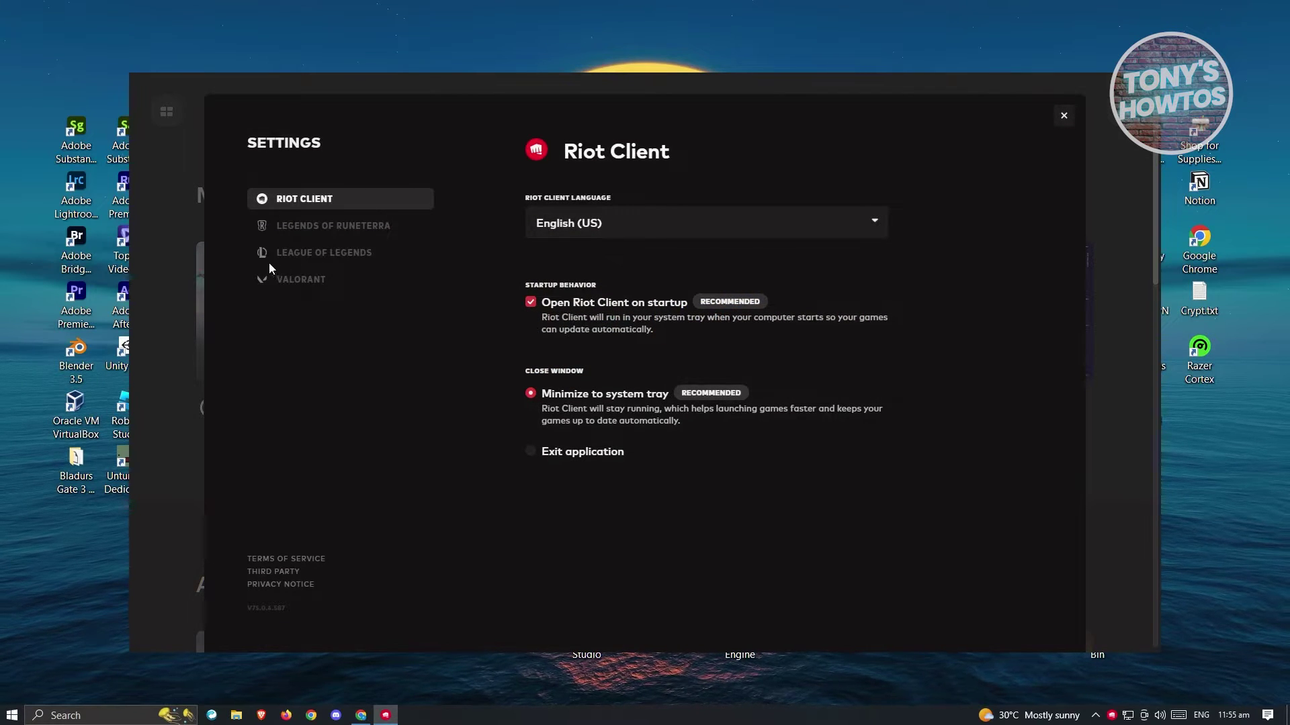
pyautogui.click(272, 282)
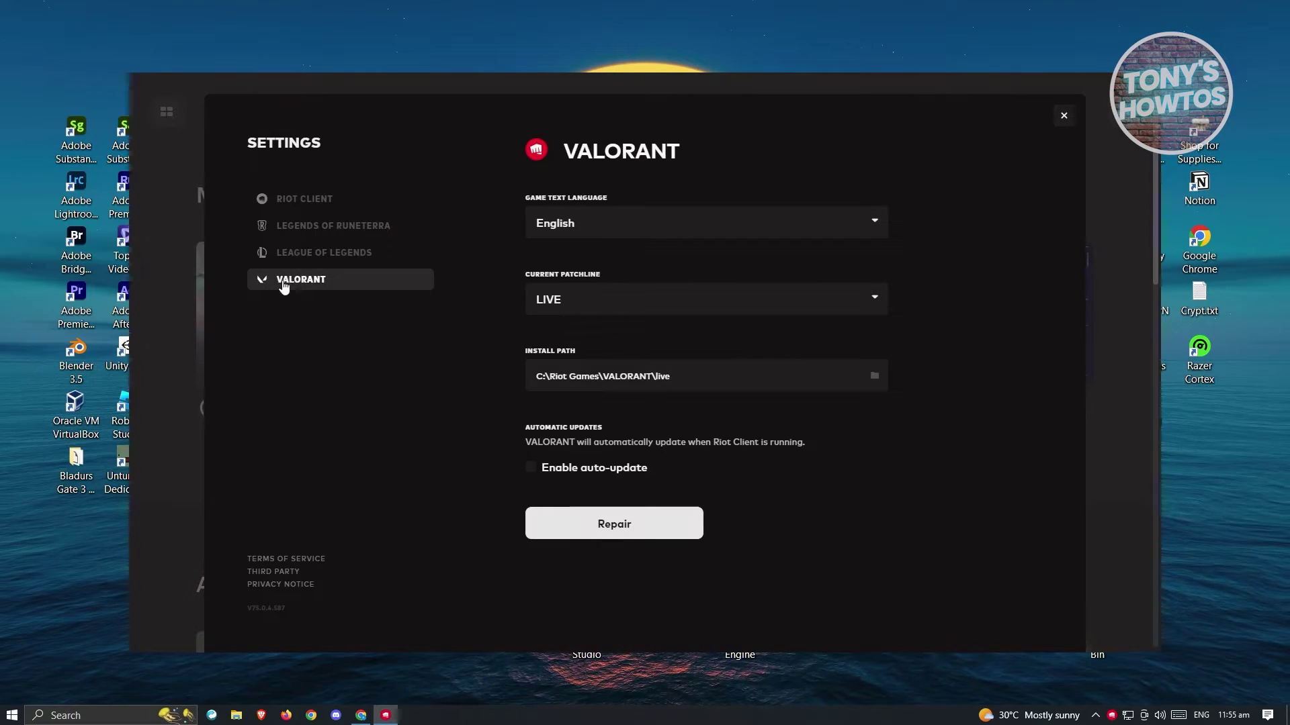
pyautogui.click(613, 524)
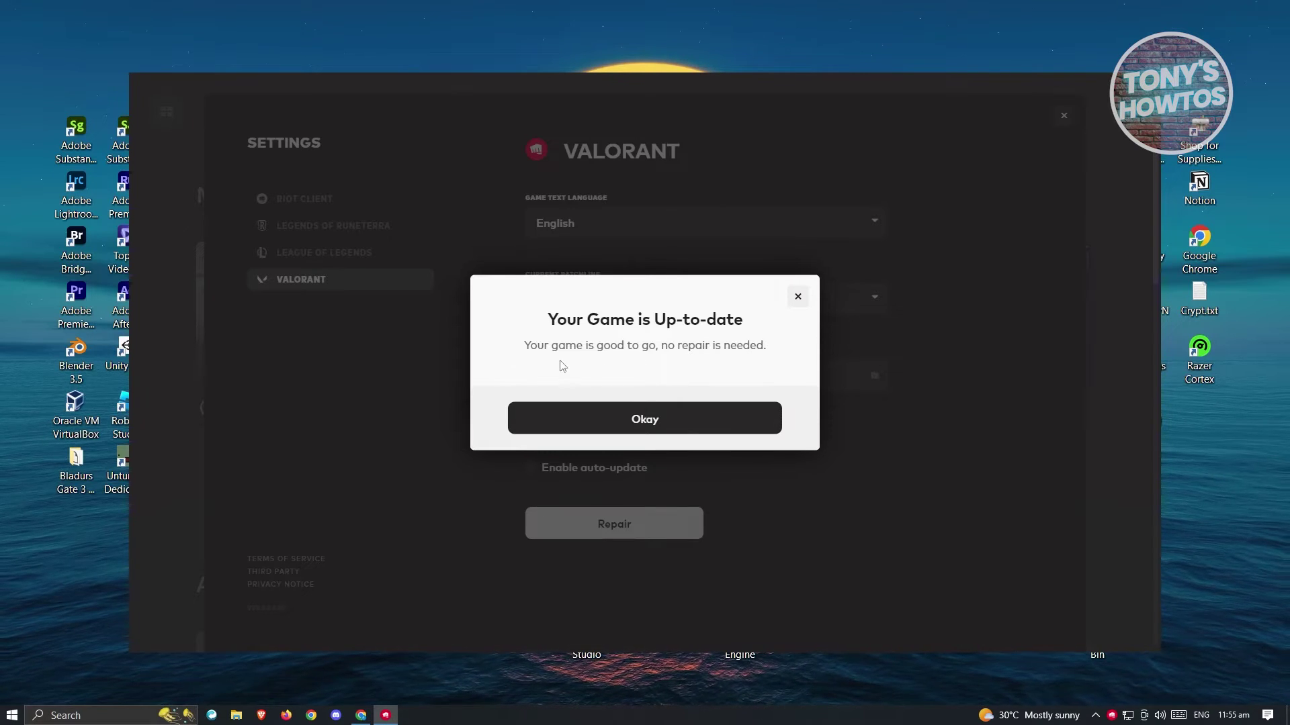
# Dismiss the 'Your Game is Up-to-date' notice and close the Riot Client settings.
pyautogui.click(710, 422)
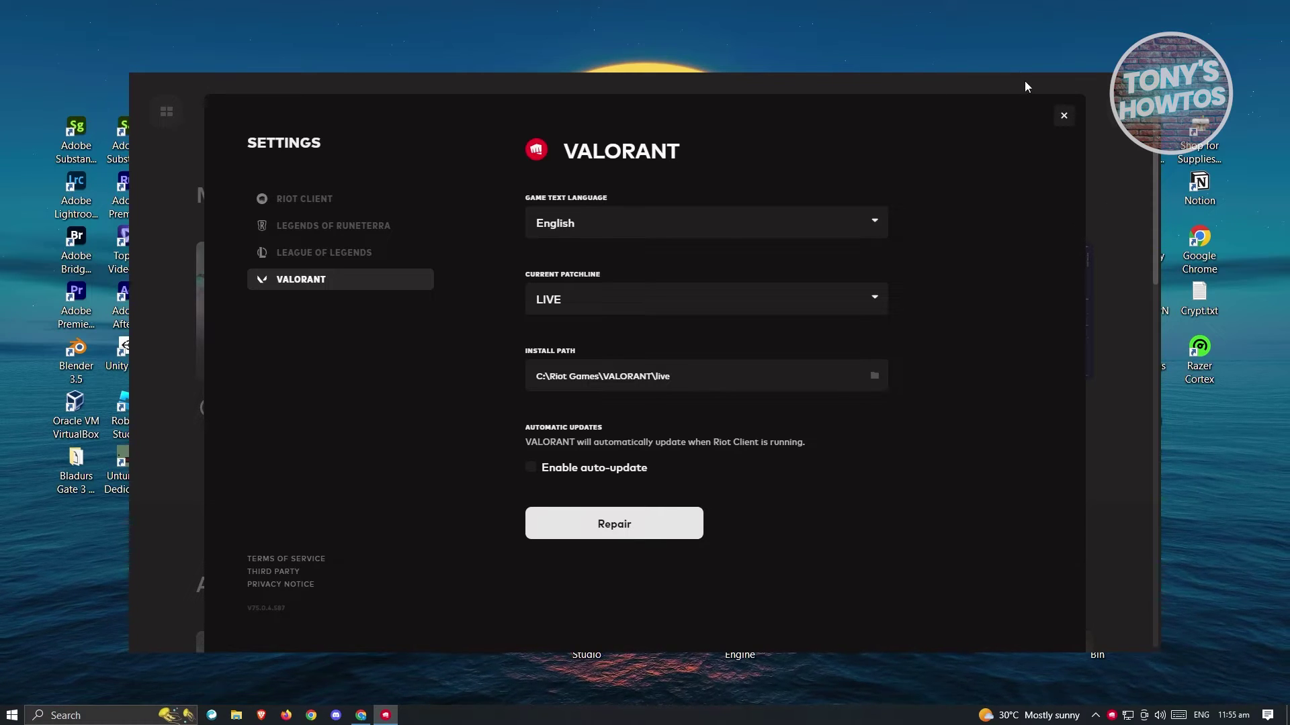
pyautogui.click(1109, 183)
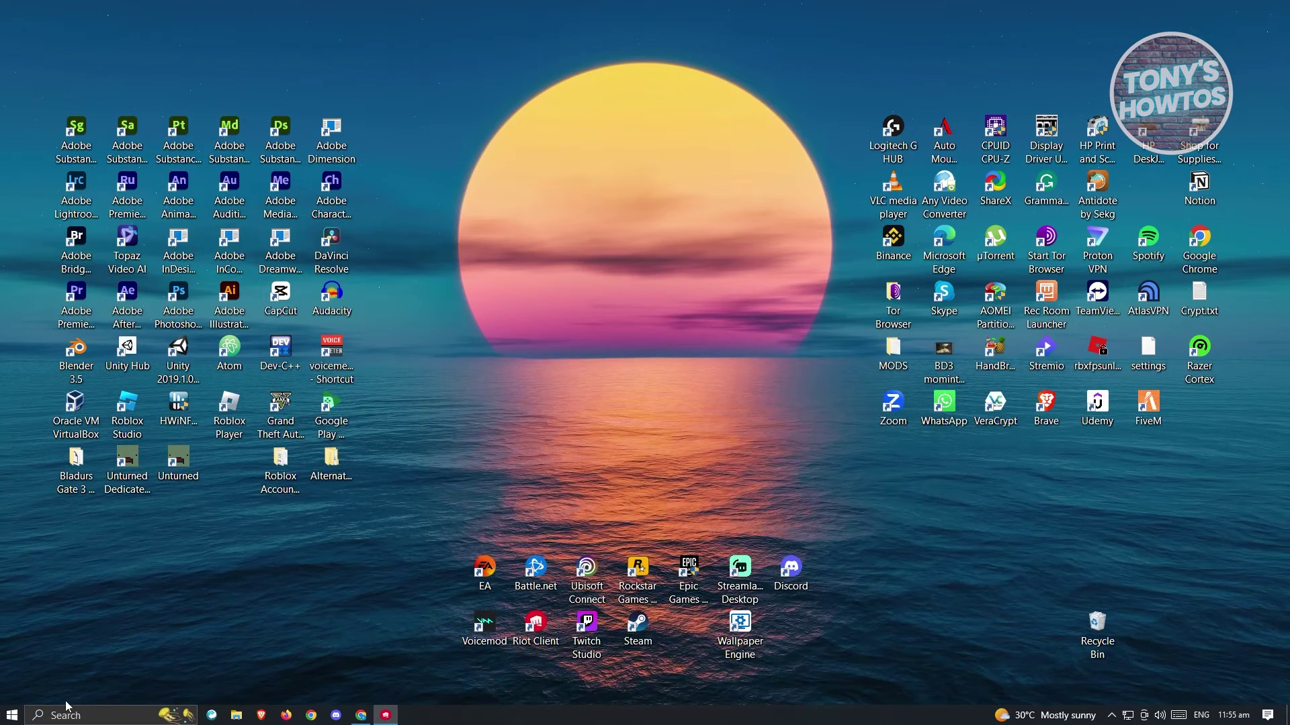
# Search 'unin' and open Add or remove programs in Windows Settings.
pyautogui.click(69, 712)
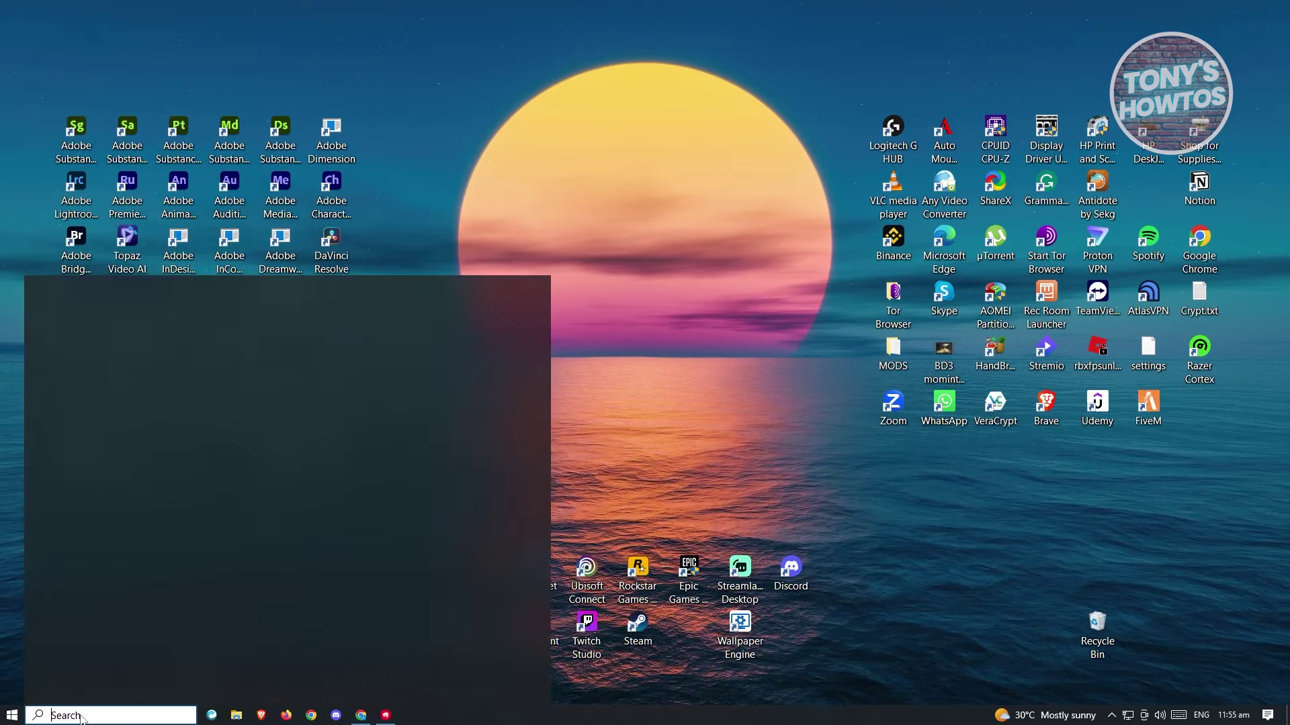
pyautogui.write('unin')
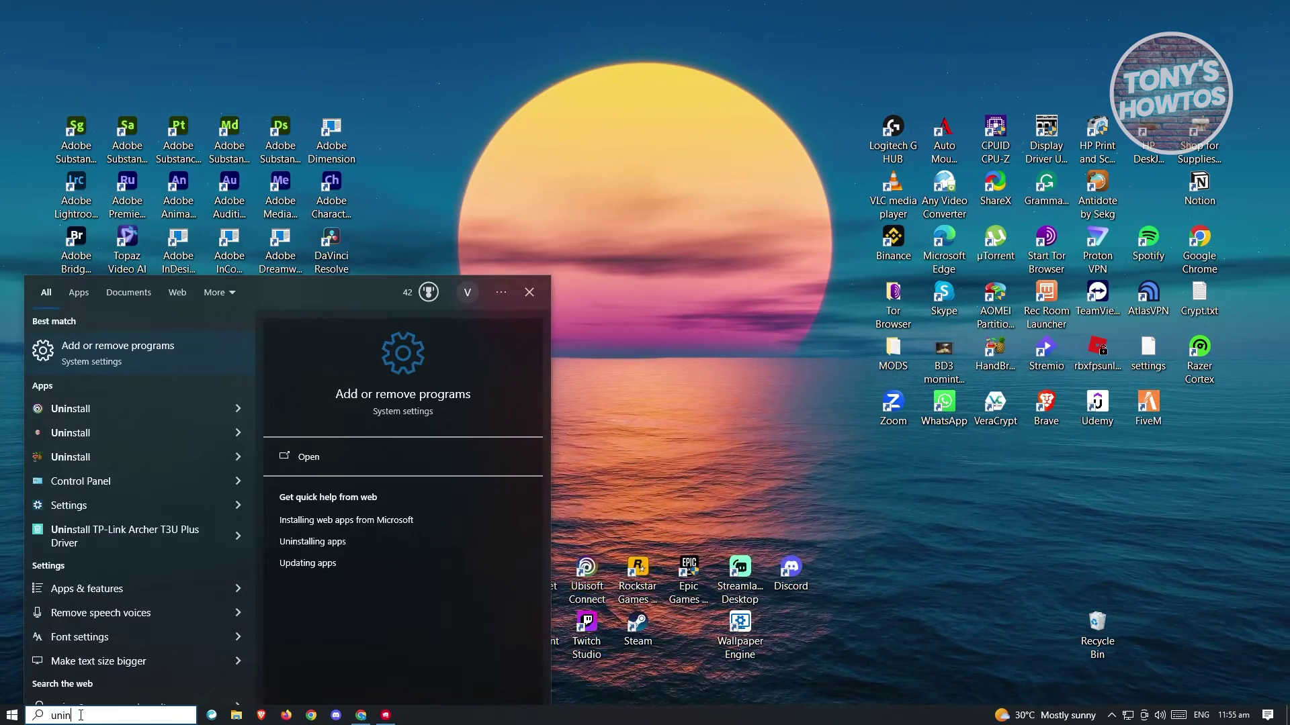
pyautogui.click(148, 355)
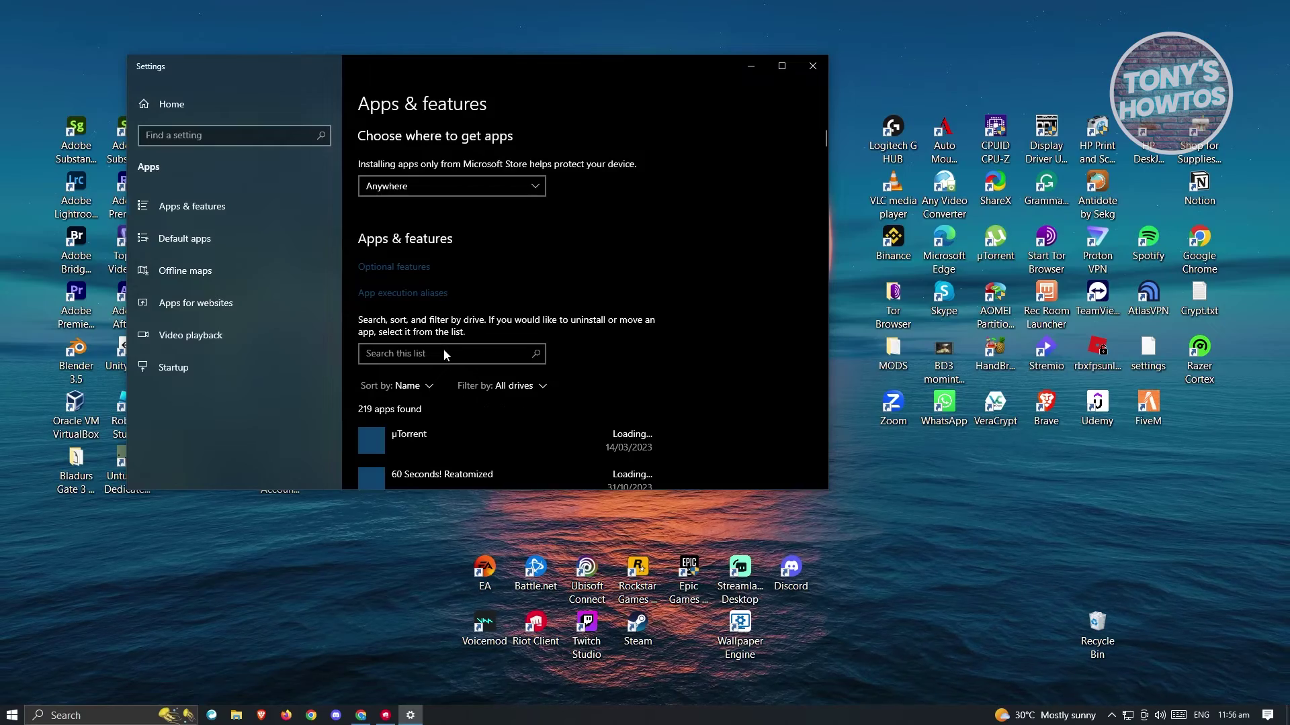
# Filter Apps & features by 'valorant' and choose Uninstall on the VALORANT entry.
pyautogui.click(444, 356)
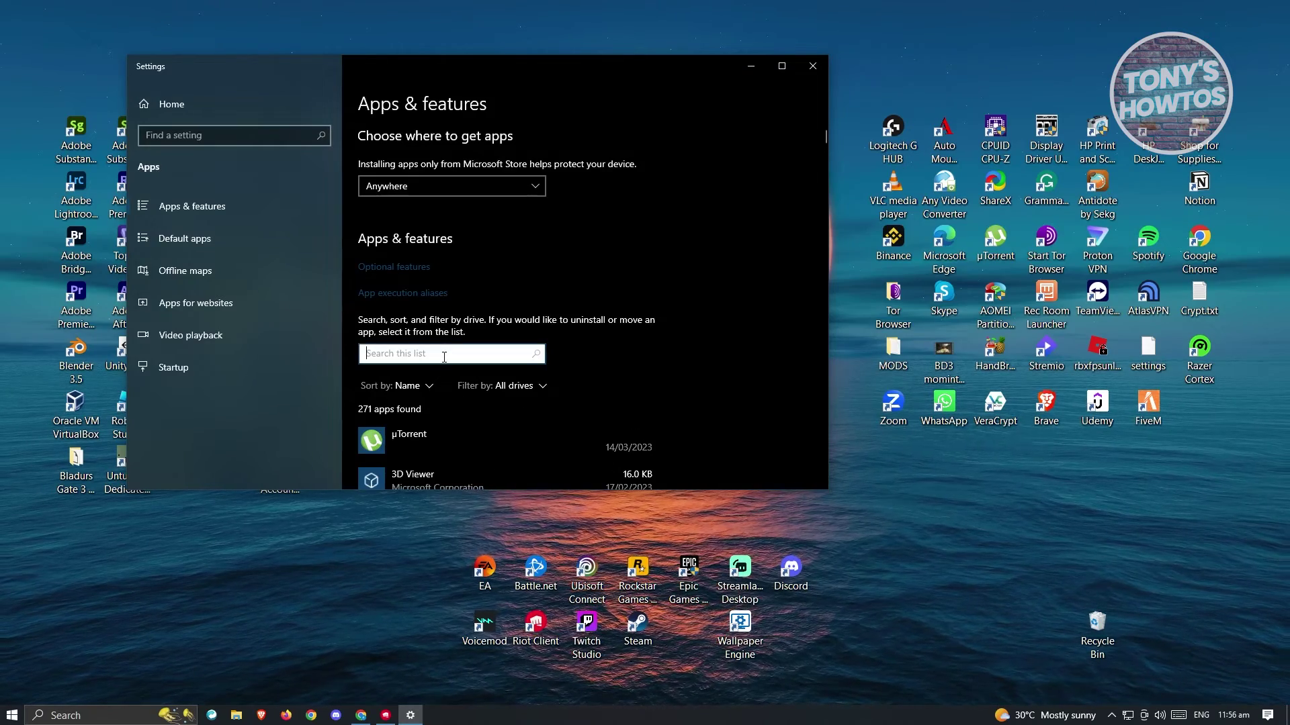
pyautogui.write('valorant')
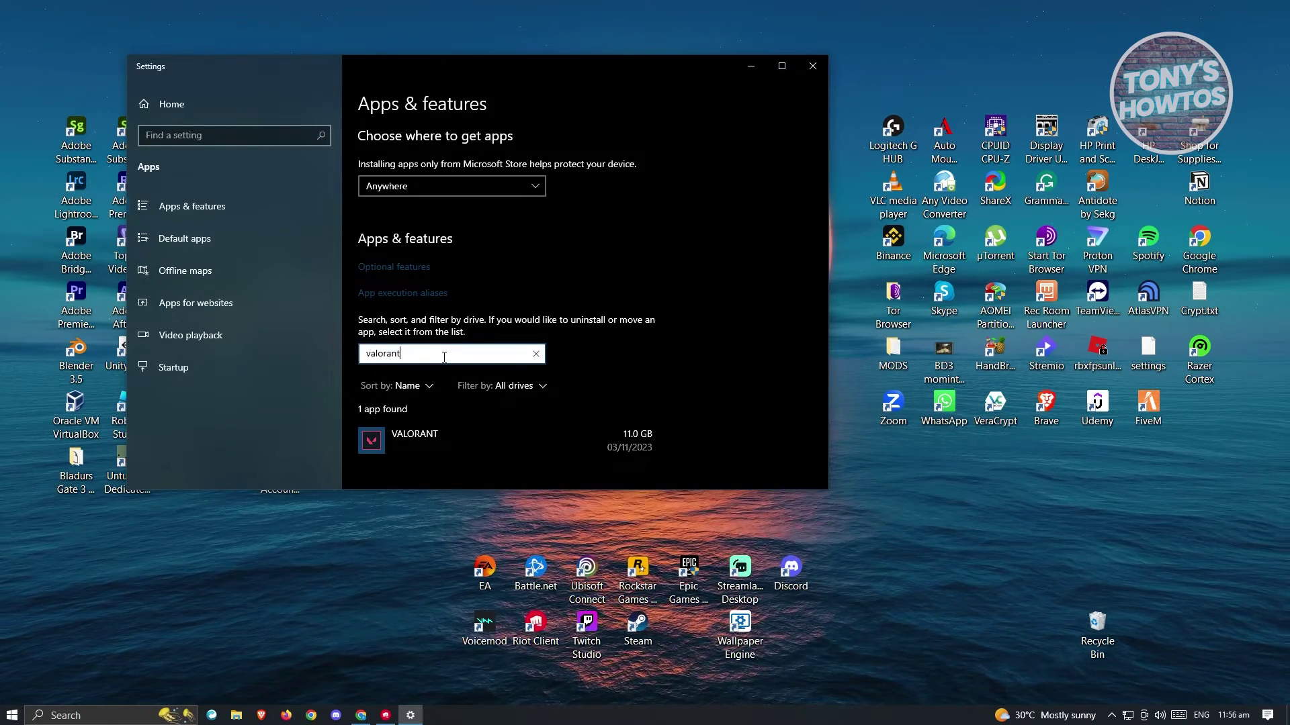
pyautogui.click(477, 437)
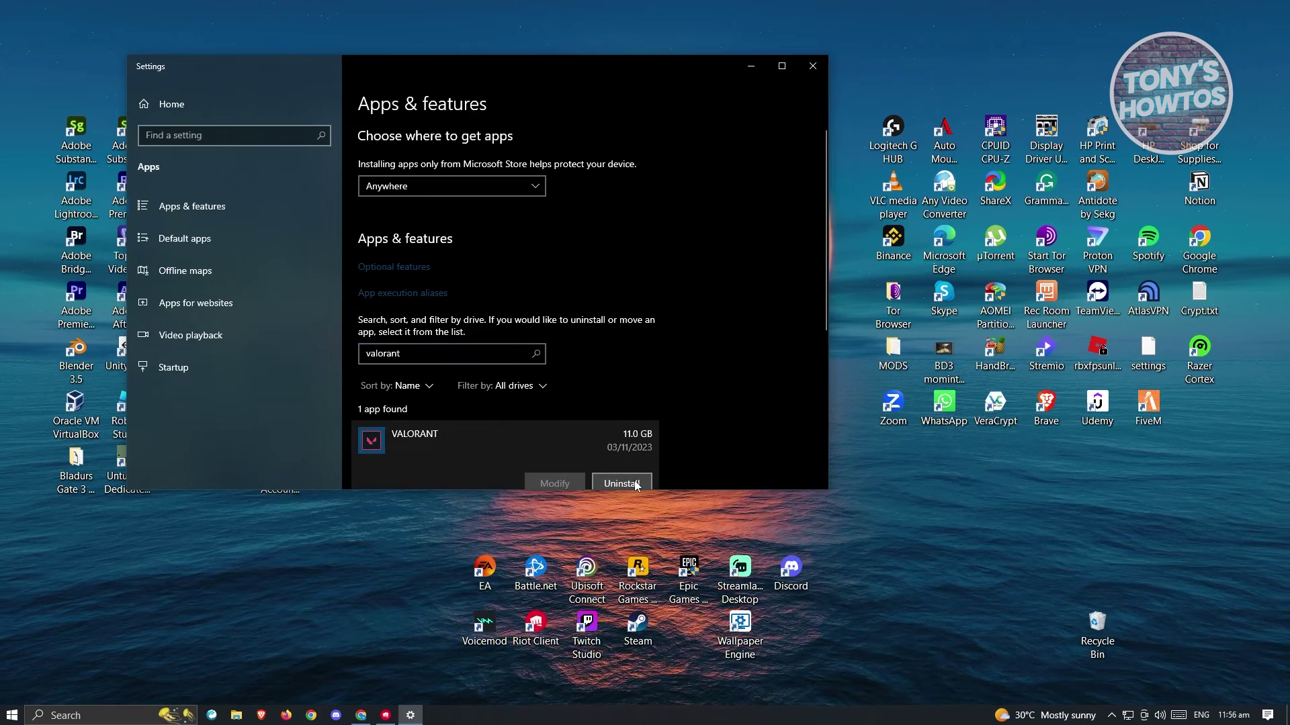
pyautogui.click(621, 484)
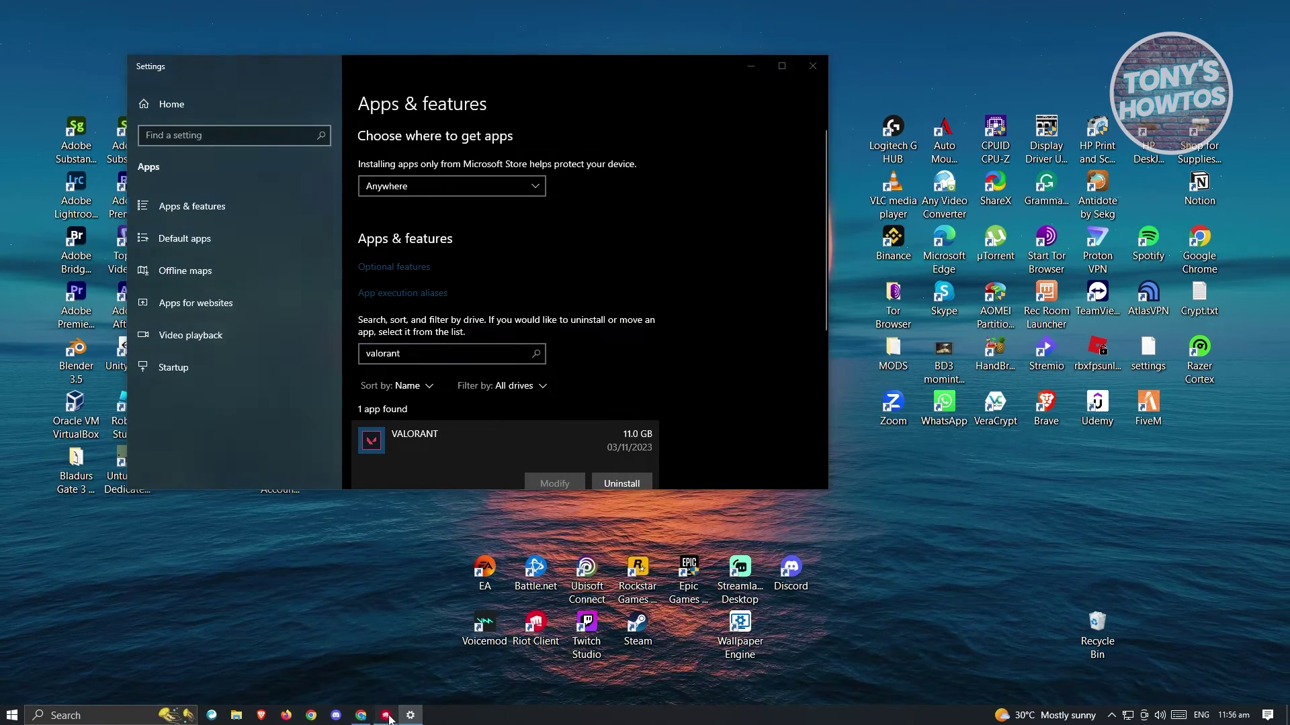